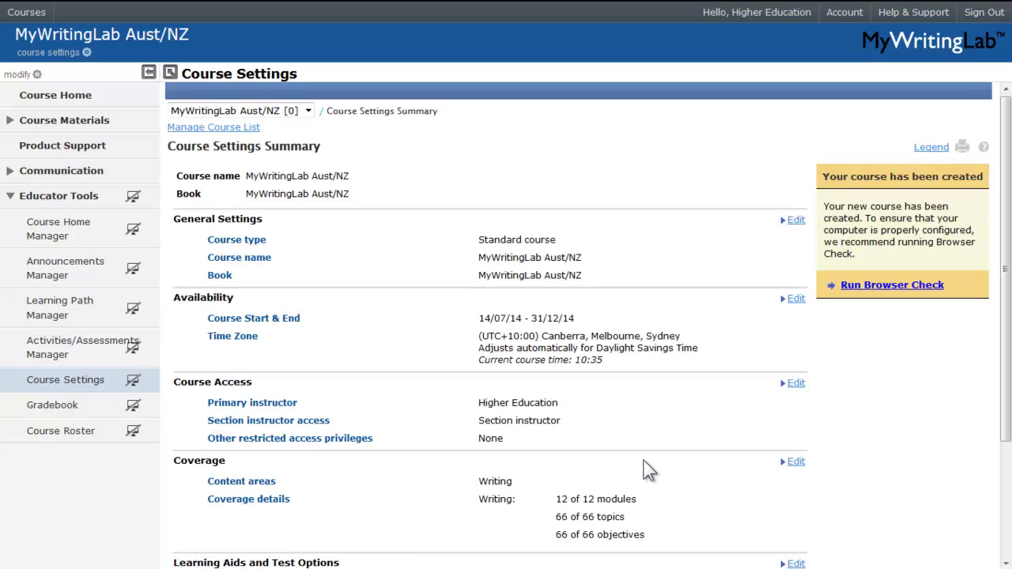
- Edit the course coverage and exclude modules W1, W2 and W3 from the students' Learning Path
{"action": "left_click", "coordinate": [795, 461]}
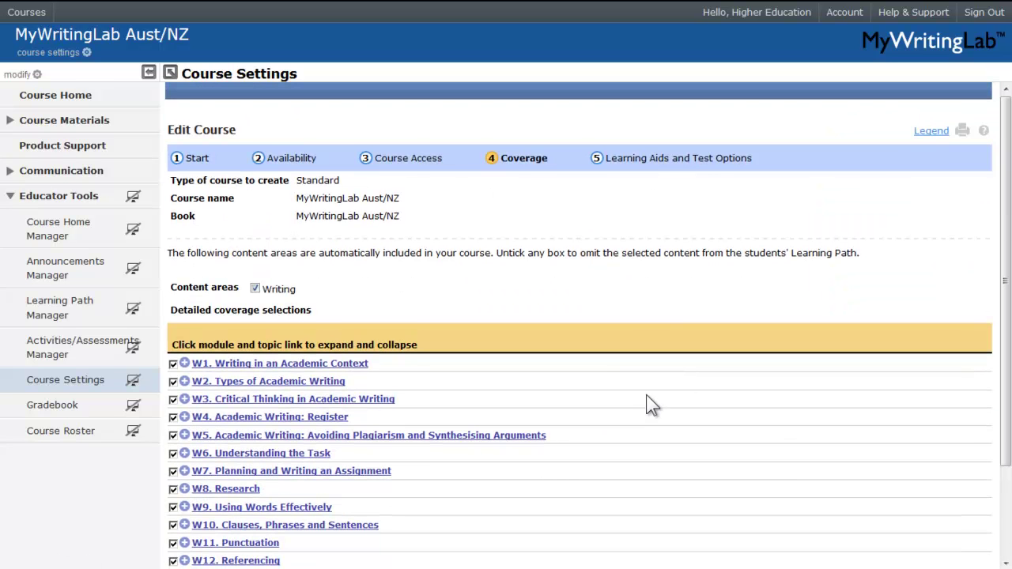
{"action": "scroll", "coordinate": [637, 403], "scroll_direction": "down", "scroll_amount": 2}
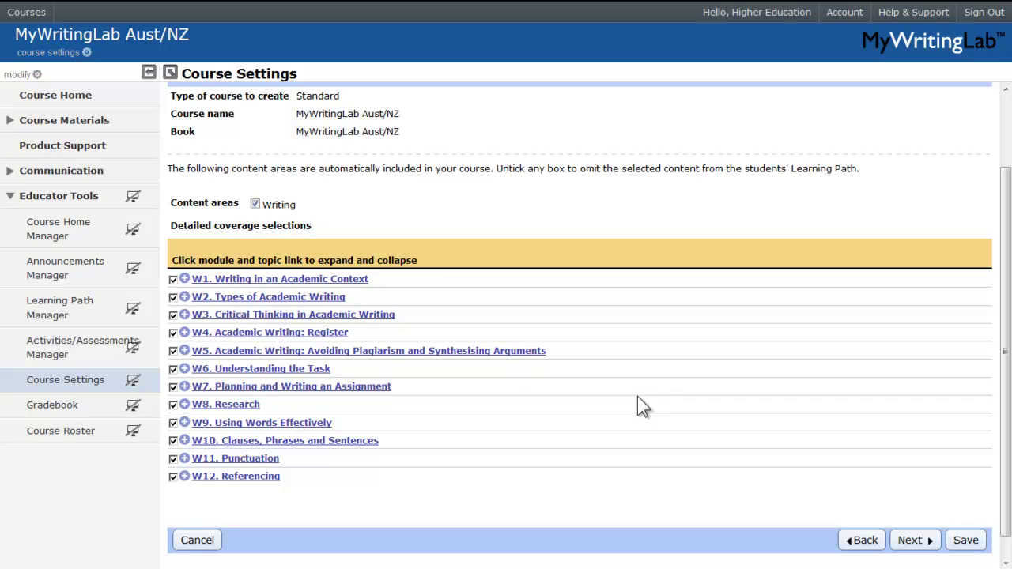
{"action": "left_click", "coordinate": [173, 298]}
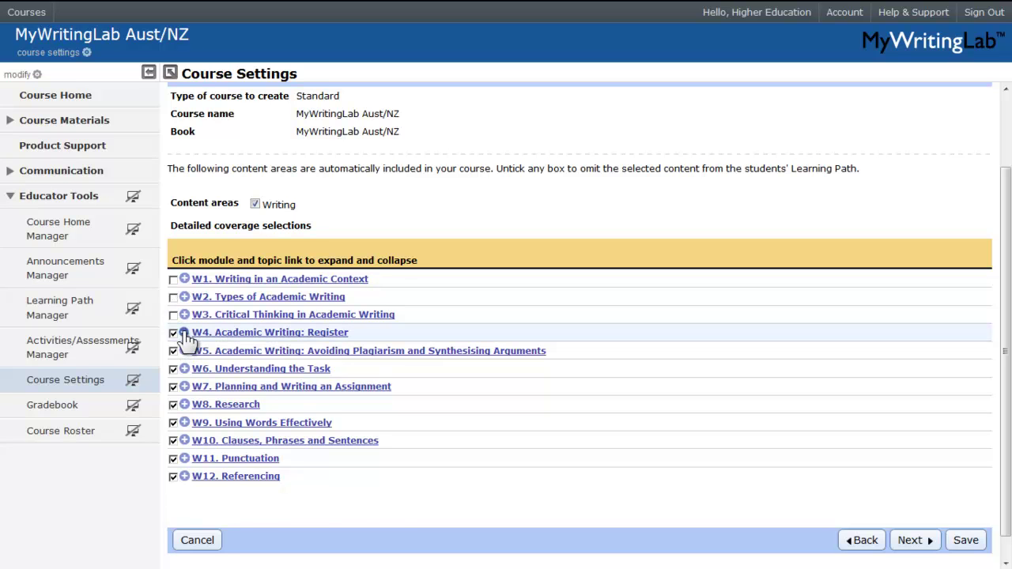
- Exclude Topic W4.5: Hedging in Academic Writing and modules W5, W6, W7, W8 and W12 from the coverage
{"action": "left_click", "coordinate": [184, 332]}
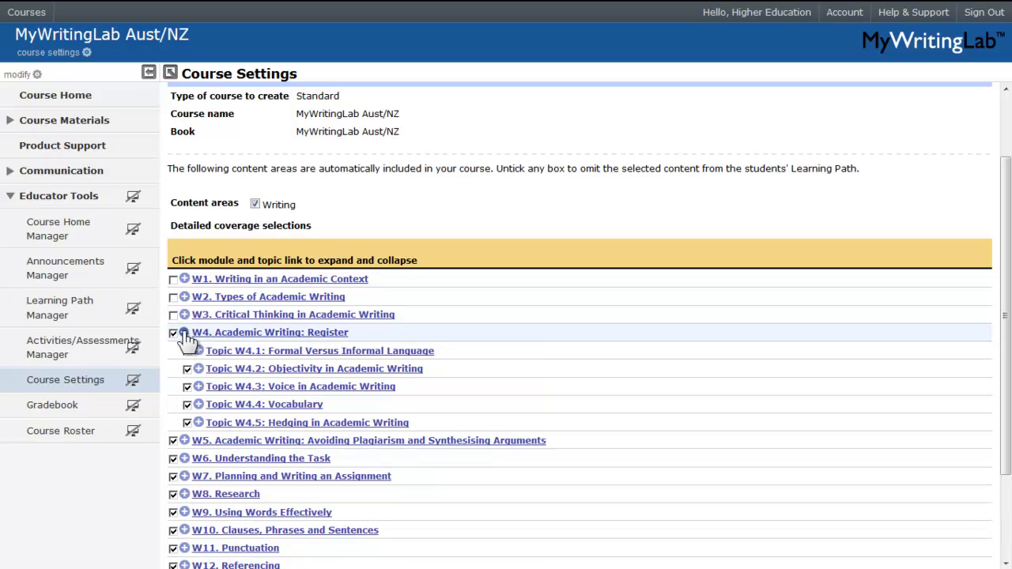
{"action": "left_click", "coordinate": [188, 423]}
{"action": "left_click", "coordinate": [173, 441]}
{"action": "left_click", "coordinate": [173, 477]}
{"action": "left_click", "coordinate": [174, 494]}
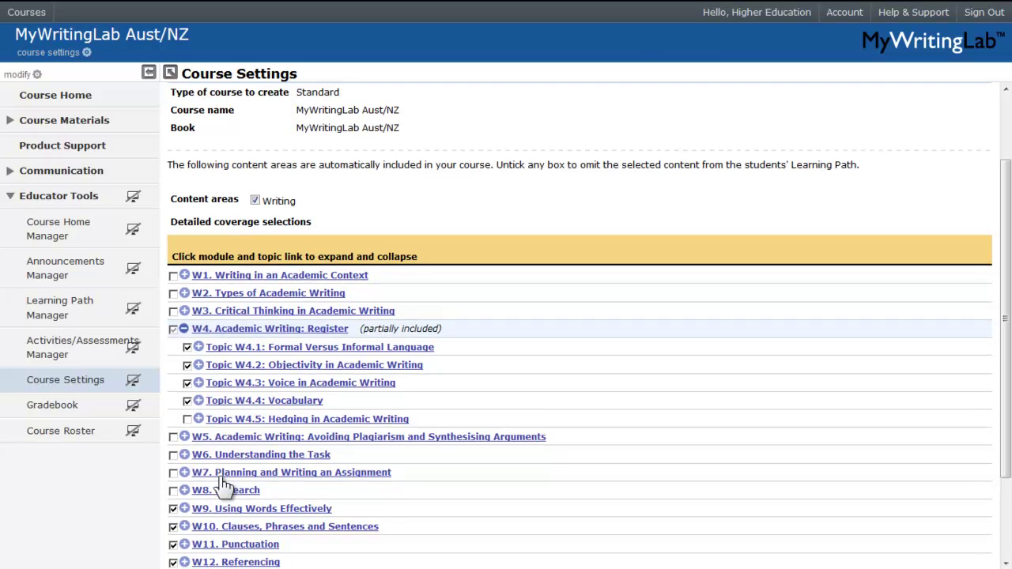
{"action": "scroll", "coordinate": [190, 482], "scroll_direction": "down", "scroll_amount": 3}
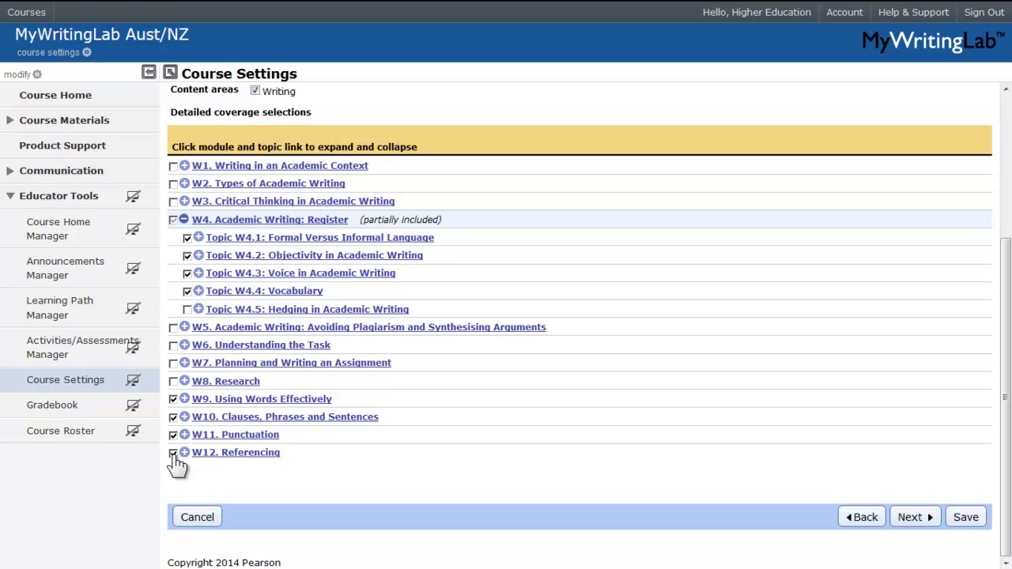
- Keep the existing learning aids and save the course settings, updating the preloaded activities and assessments to match the coverage selections
{"action": "left_click", "coordinate": [913, 518]}
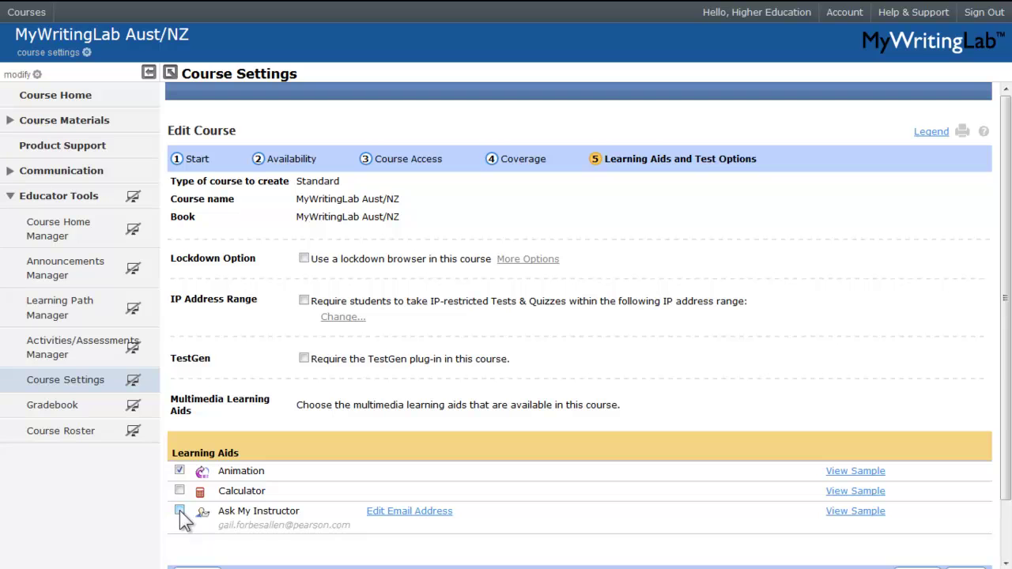
{"action": "scroll", "coordinate": [752, 499], "scroll_direction": "down", "scroll_amount": 2}
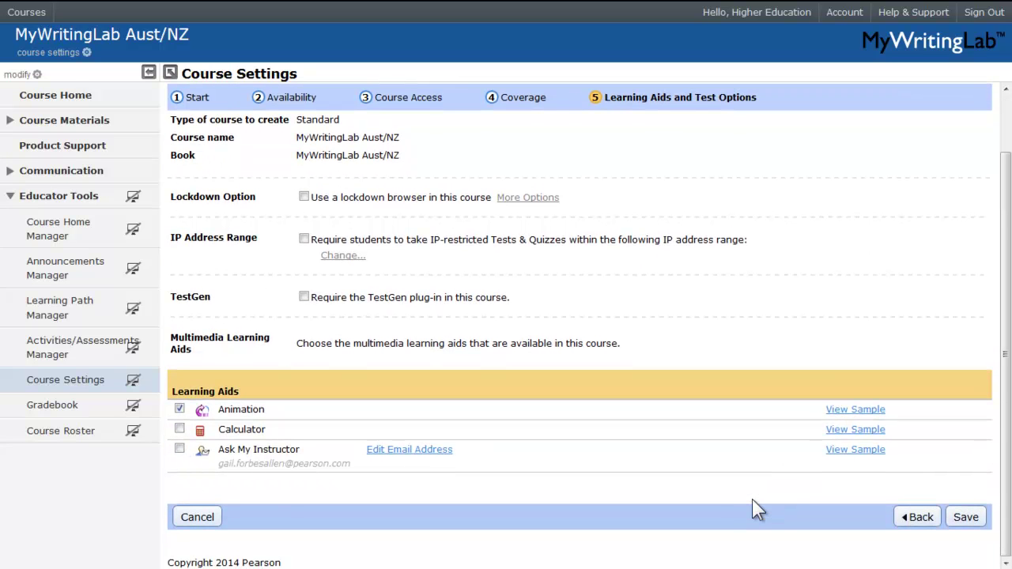
{"action": "left_click", "coordinate": [967, 519]}
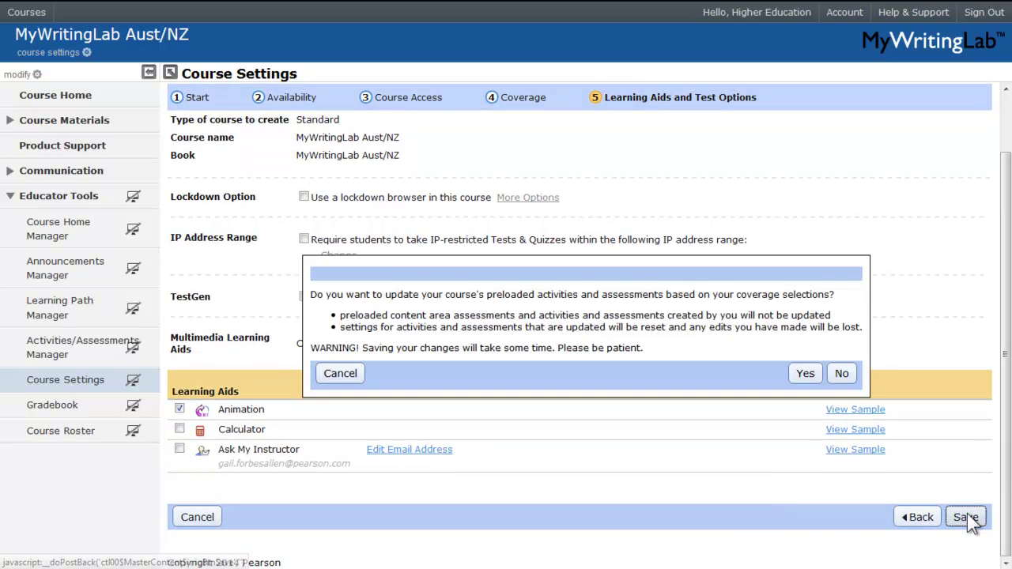
{"action": "left_click", "coordinate": [804, 374]}
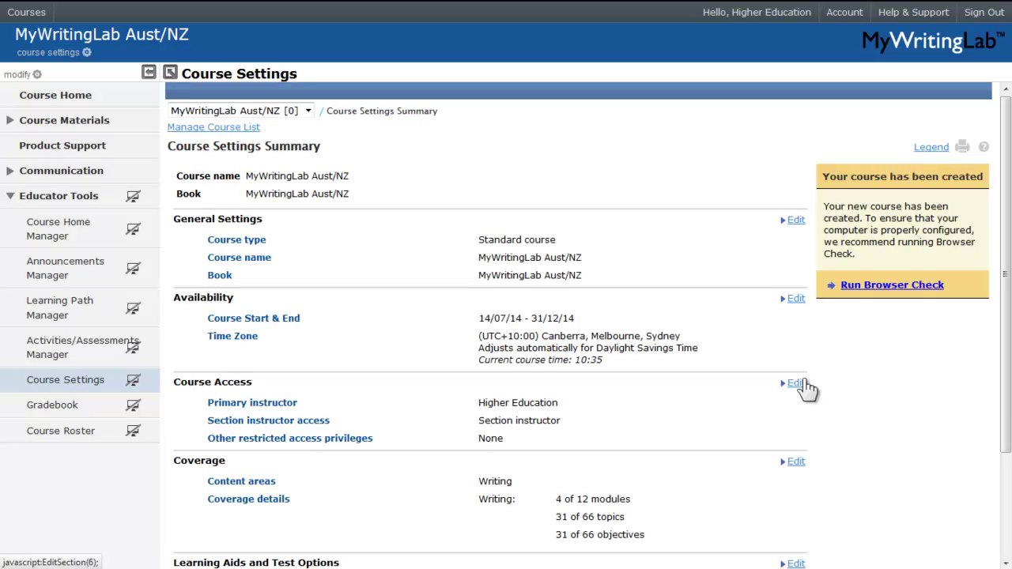
- Unassign the Writing Path Builder and Writing Mastery Check in the course's activities and assessments
{"action": "left_click", "coordinate": [79, 352]}
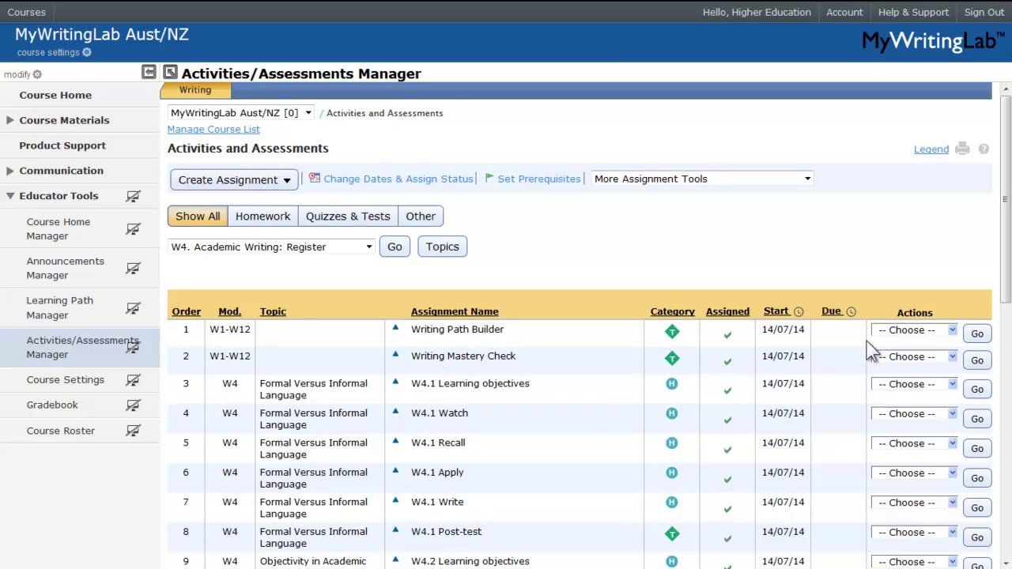
{"action": "left_click", "coordinate": [952, 331]}
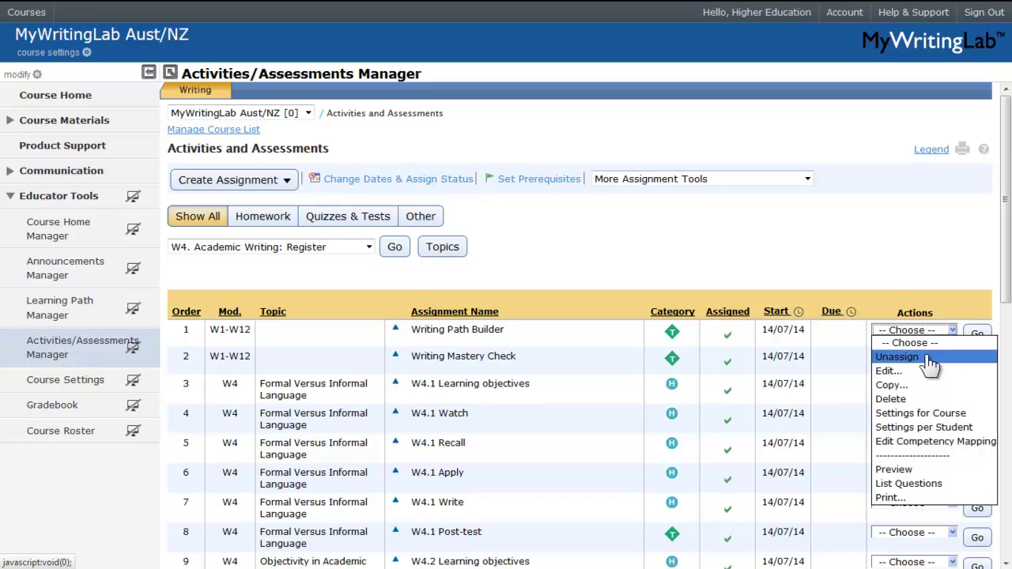
{"action": "left_click", "coordinate": [931, 360]}
{"action": "left_click", "coordinate": [977, 336]}
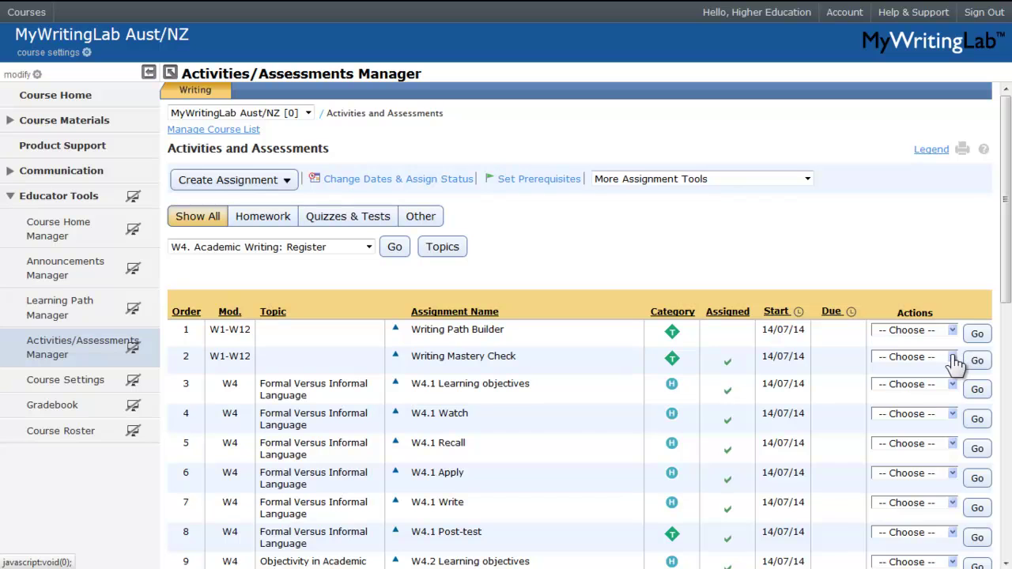
{"action": "left_click", "coordinate": [956, 362]}
{"action": "left_click", "coordinate": [930, 383]}
{"action": "left_click", "coordinate": [977, 361]}
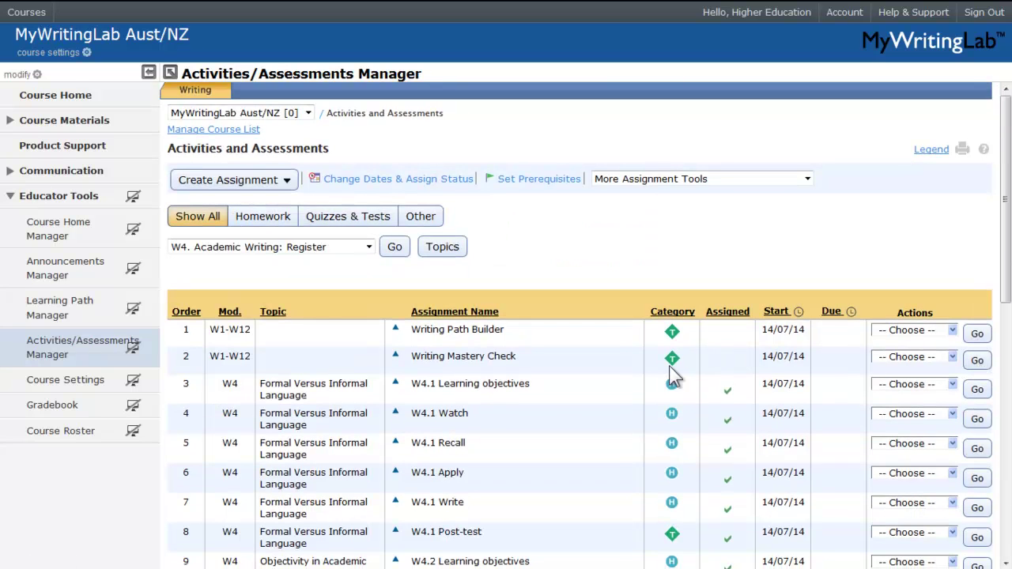
- Create a test of type Content Path Builder named Diagnostic Path Builder and continue to its content selection
{"action": "left_click", "coordinate": [288, 182]}
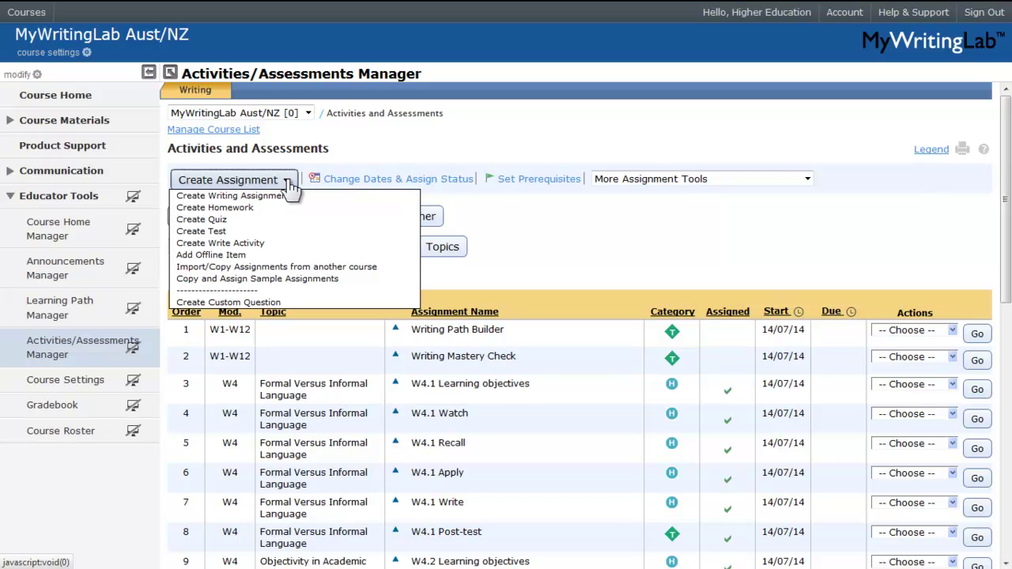
{"action": "left_click", "coordinate": [230, 233]}
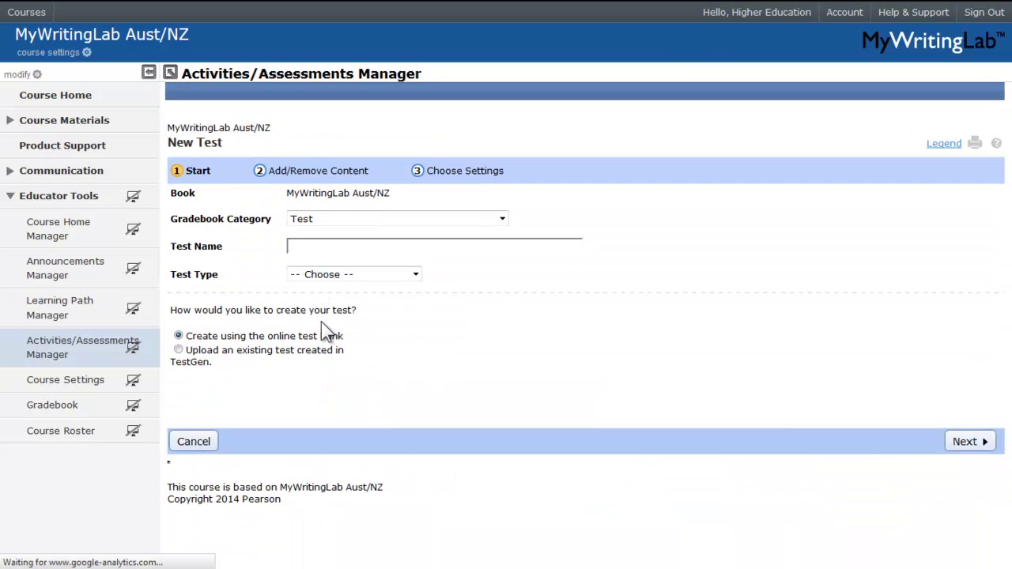
{"action": "left_click", "coordinate": [417, 275]}
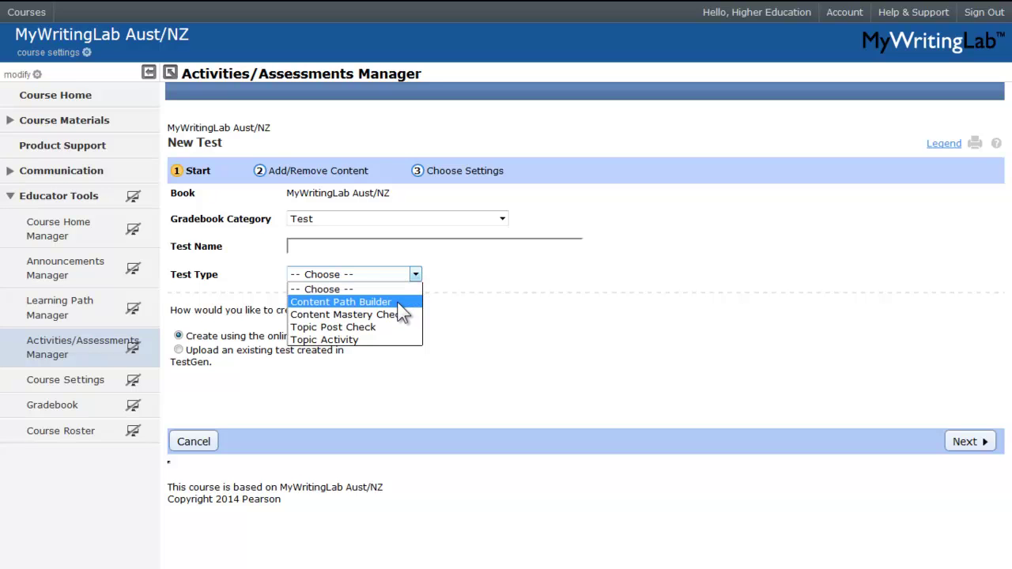
{"action": "left_click", "coordinate": [399, 302]}
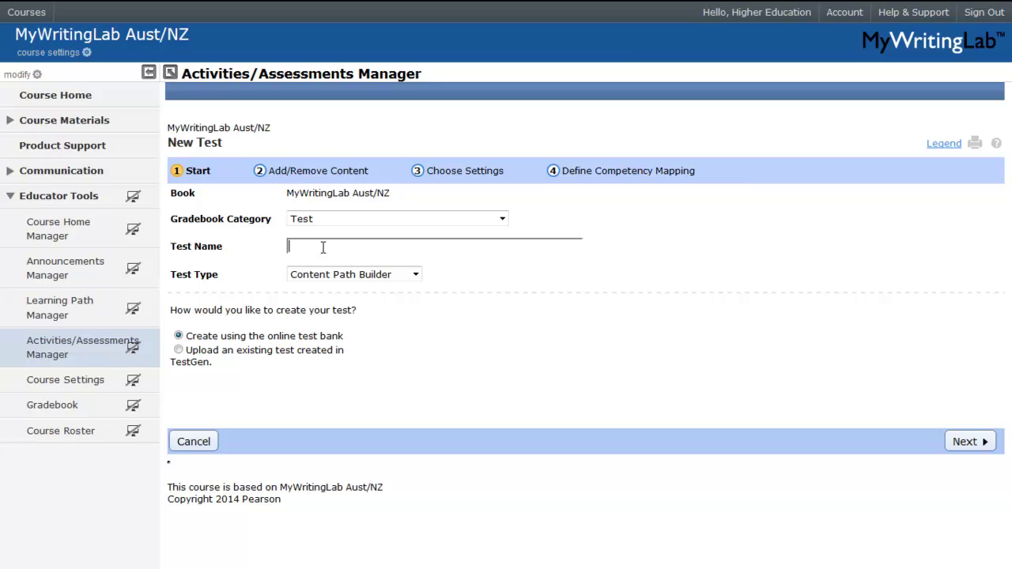
{"action": "type", "text": "D"}
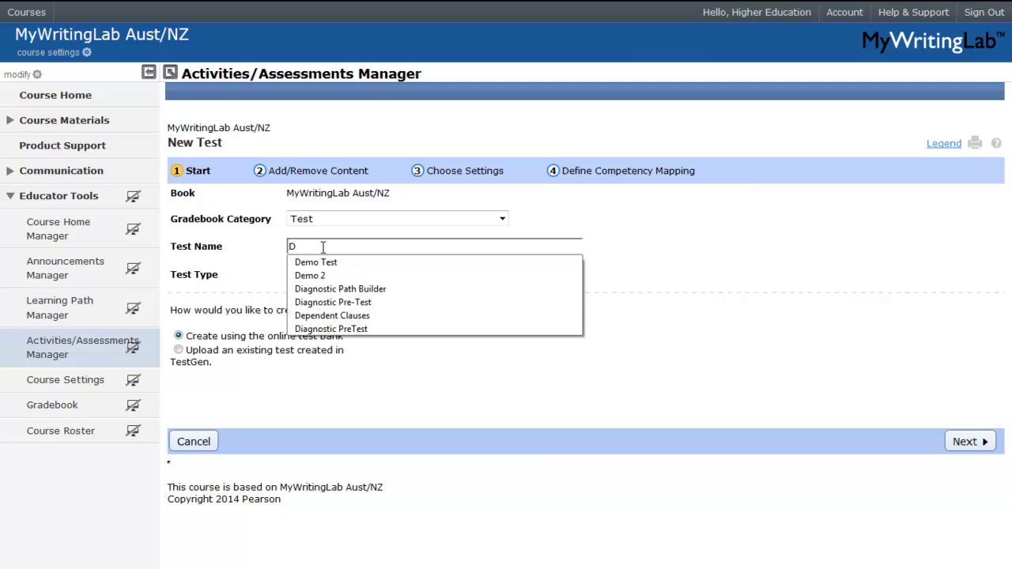
{"action": "left_click", "coordinate": [359, 290]}
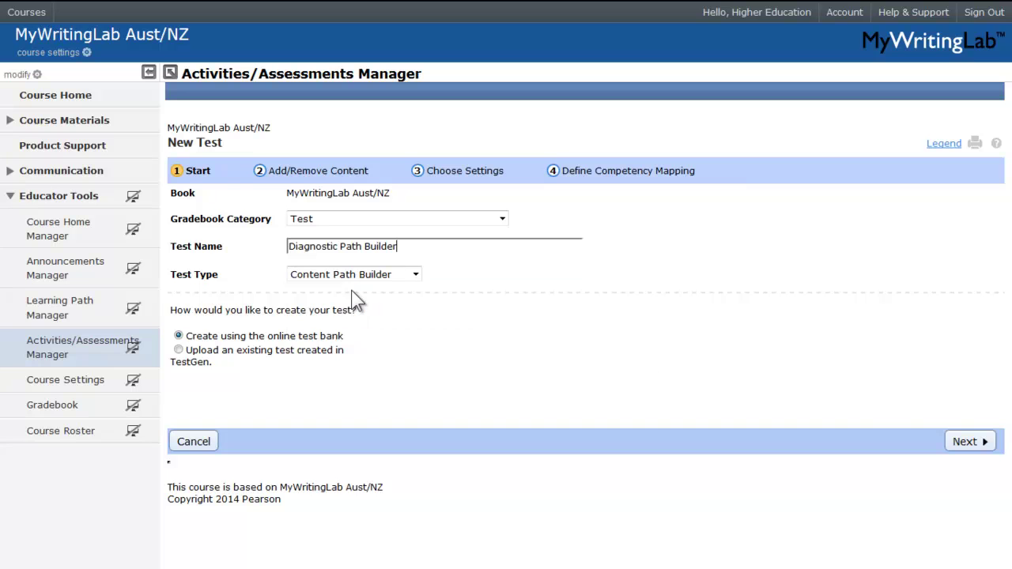
{"action": "left_click", "coordinate": [964, 443]}
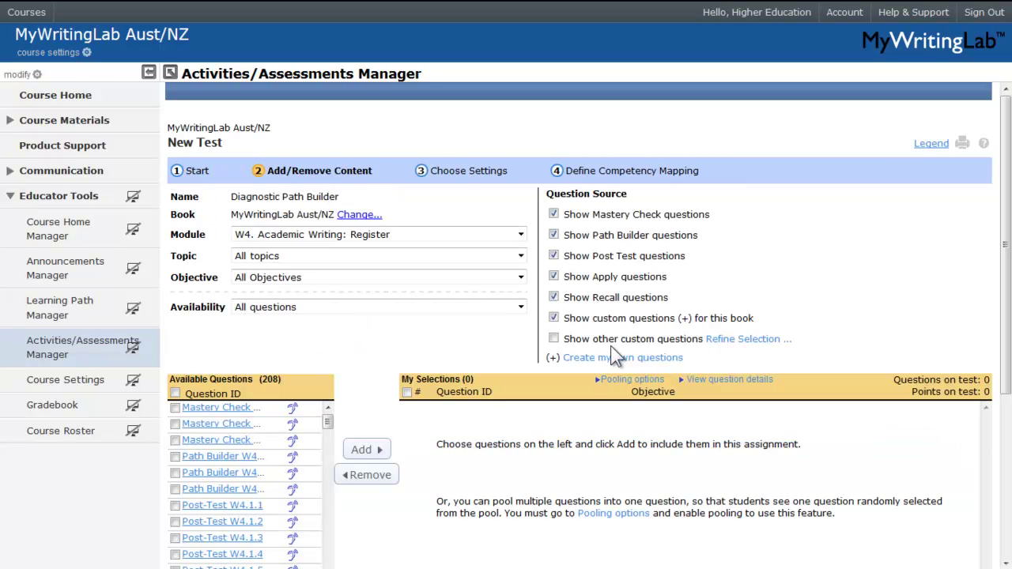
- Limit the question source to Path Builder questions, excluding Mastery Check, Post Test, Apply, Recall and custom questions
{"action": "left_click", "coordinate": [554, 234]}
{"action": "left_click", "coordinate": [553, 214]}
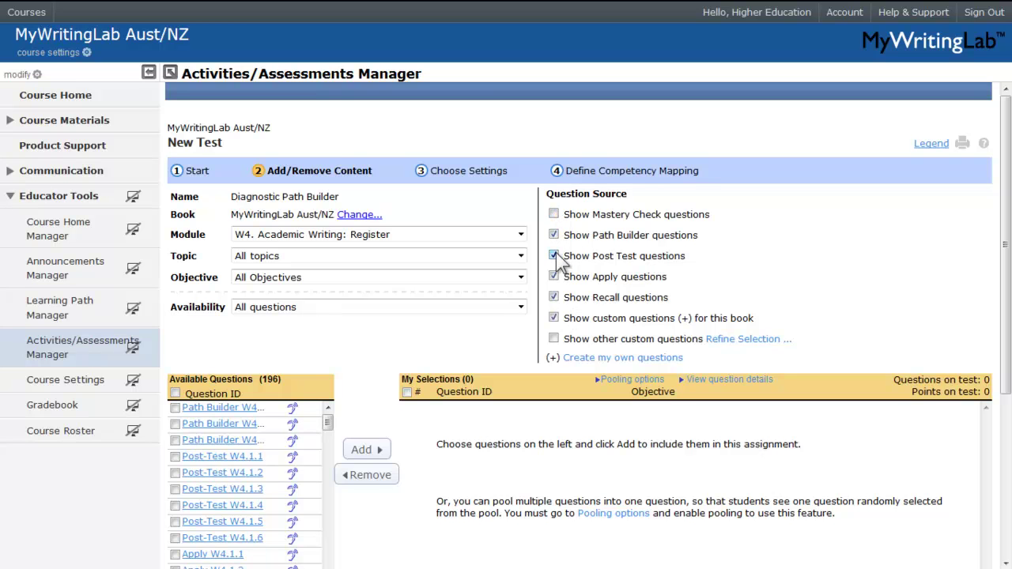
{"action": "left_click", "coordinate": [553, 256]}
{"action": "left_click", "coordinate": [553, 276]}
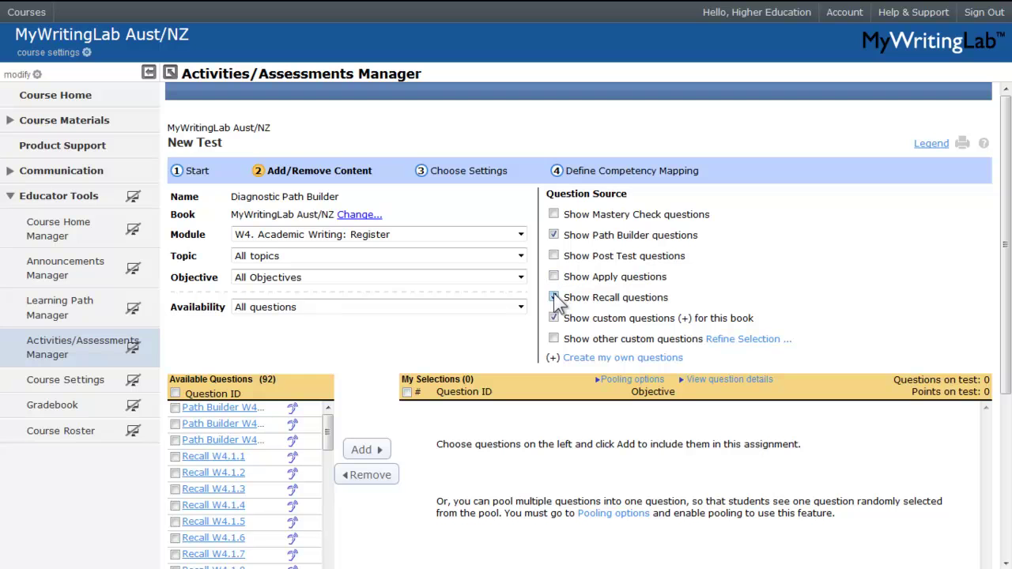
{"action": "left_click", "coordinate": [554, 298]}
{"action": "left_click", "coordinate": [553, 318]}
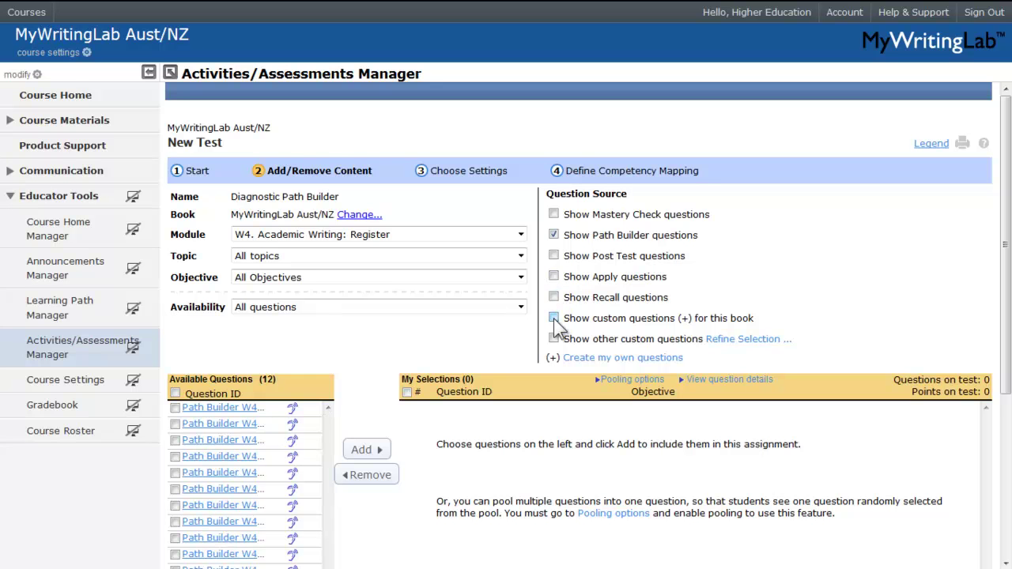
- Preview the first available Path Builder question, W4.1.1, and close the preview without adding it
{"action": "scroll", "coordinate": [399, 354], "scroll_direction": "down", "scroll_amount": 1}
{"action": "scroll", "coordinate": [401, 355], "scroll_direction": "down", "scroll_amount": 1}
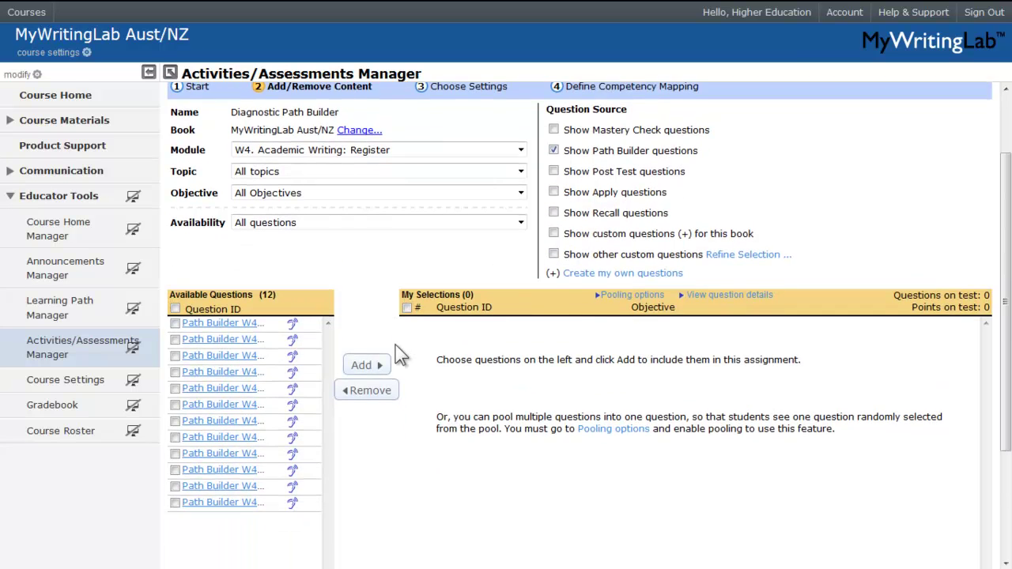
{"action": "mouse_move", "coordinate": [246, 335]}
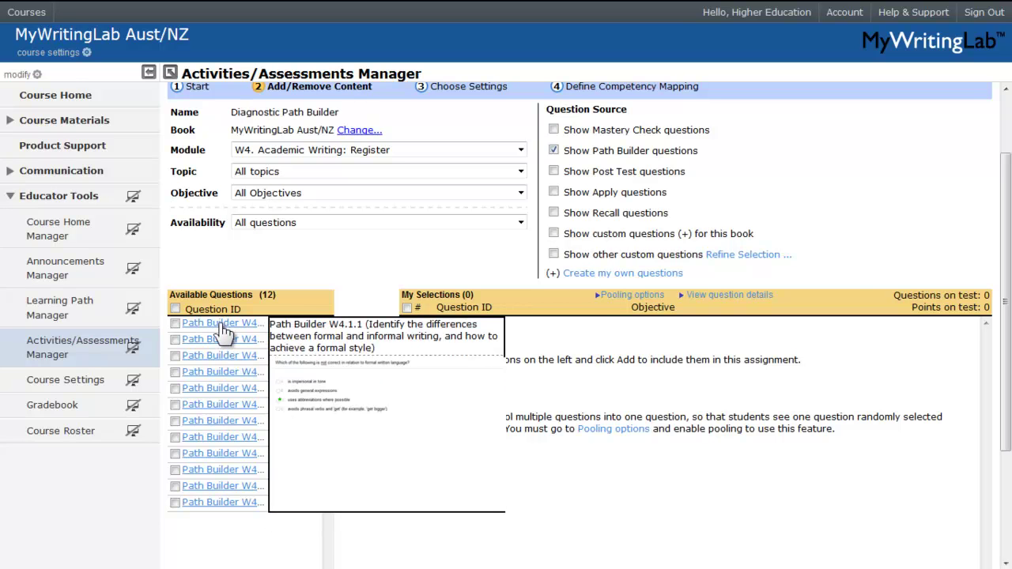
{"action": "left_click", "coordinate": [225, 331]}
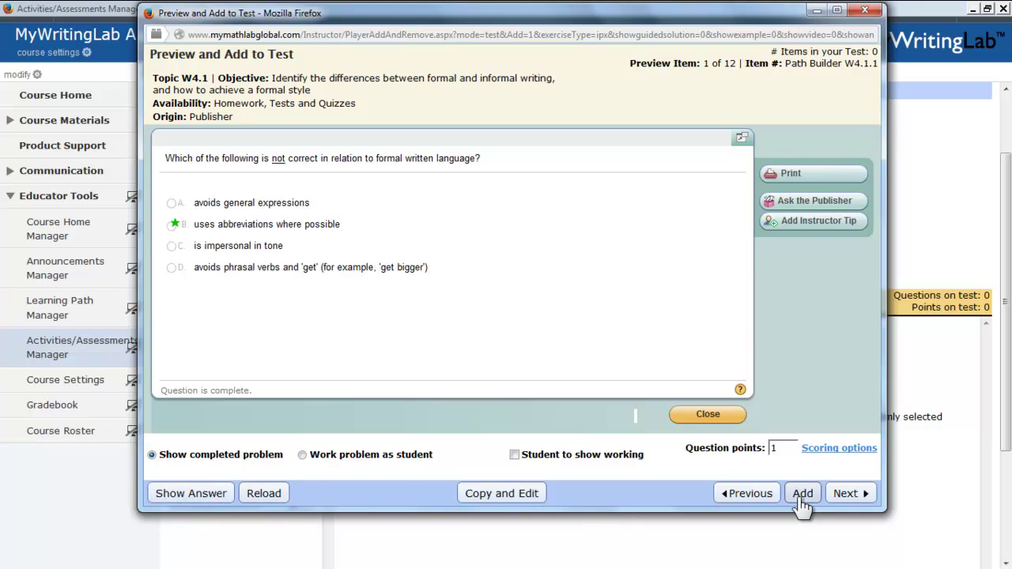
{"action": "left_click", "coordinate": [702, 414]}
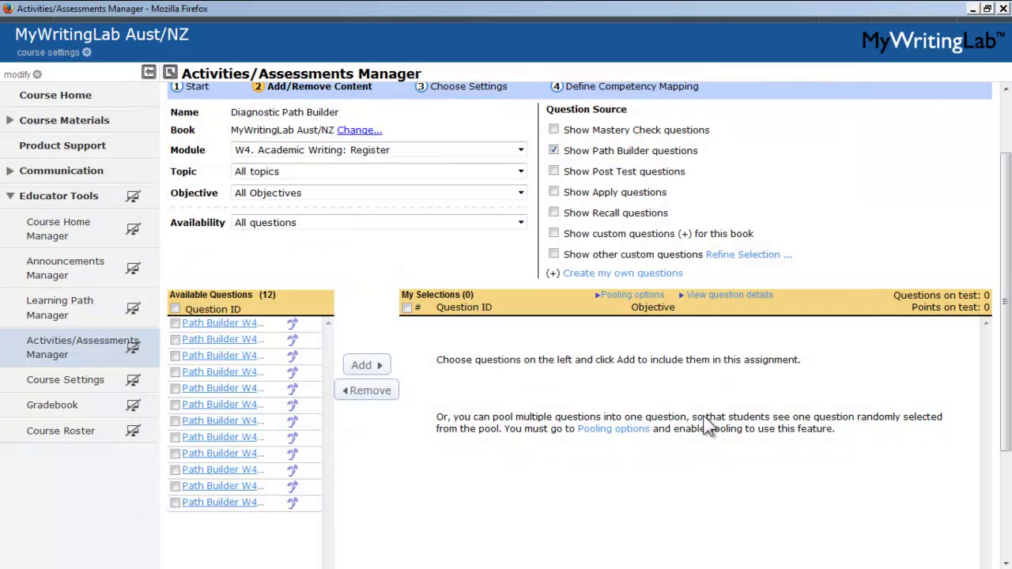
- Add all Path Builder questions from modules W4. Academic Writing: Register and W9. Using Words Effectively to the test
{"action": "left_click", "coordinate": [174, 309]}
{"action": "left_click", "coordinate": [365, 368]}
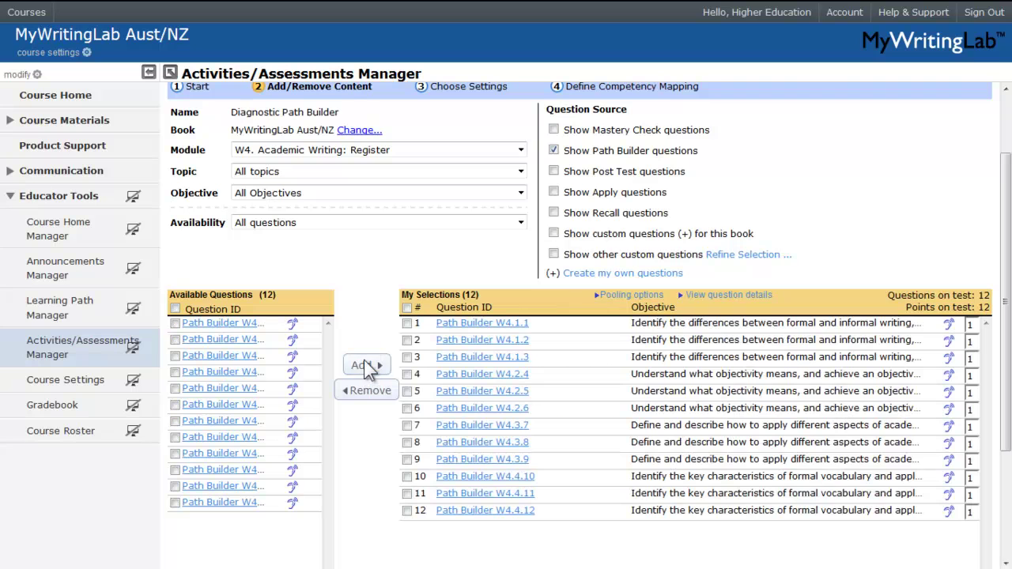
{"action": "left_click", "coordinate": [520, 149]}
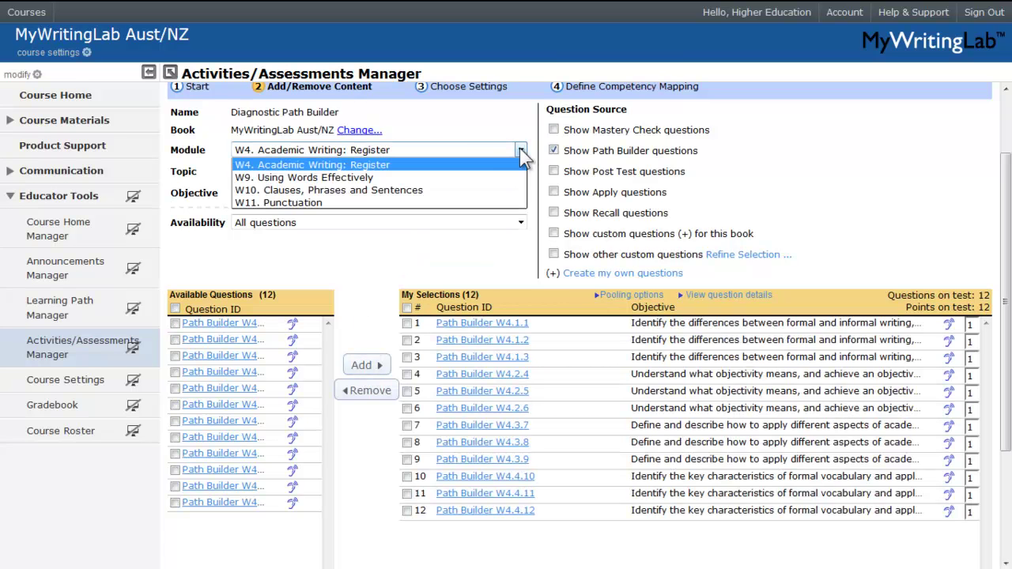
{"action": "left_click", "coordinate": [491, 175]}
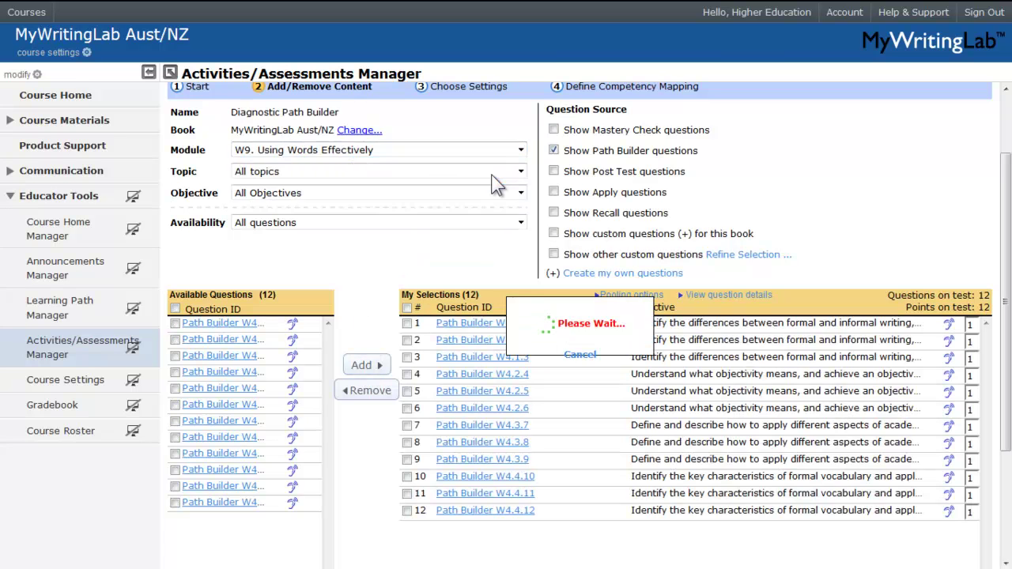
{"action": "left_click", "coordinate": [176, 308]}
{"action": "left_click", "coordinate": [363, 364]}
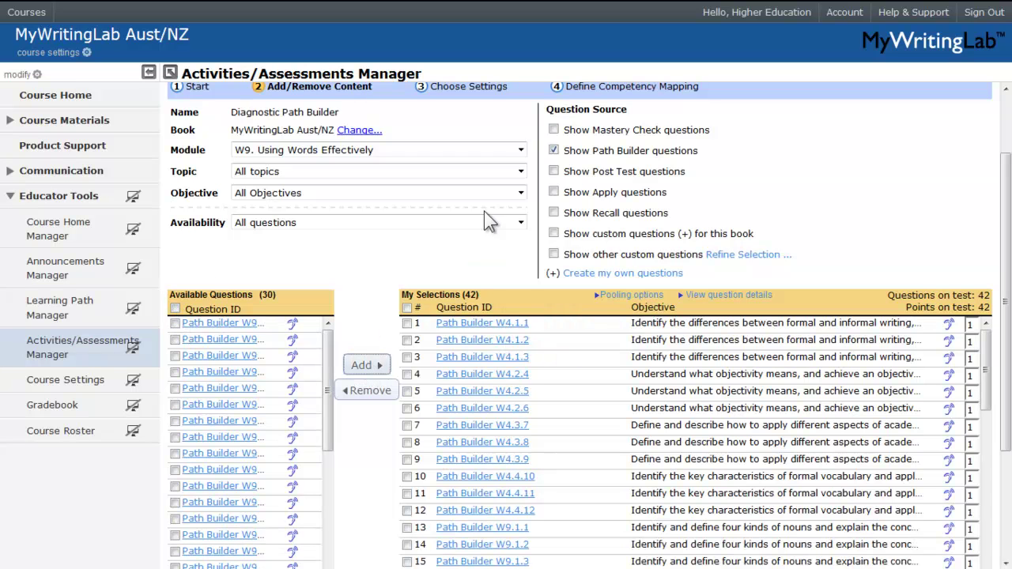
- Add all Path Builder questions from module W10. Clauses, Phrases and Sentences to the test
{"action": "left_click", "coordinate": [520, 149]}
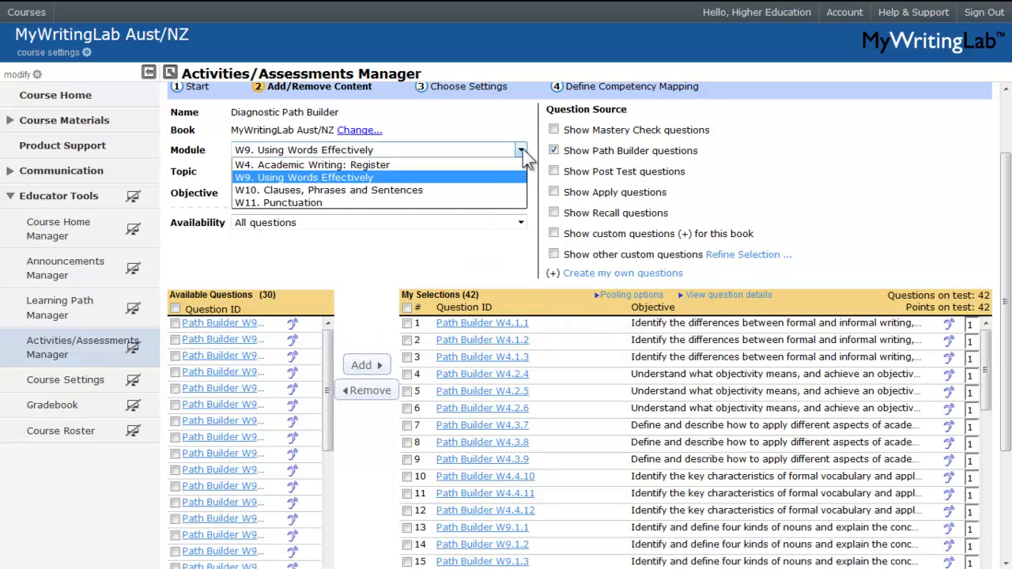
{"action": "left_click", "coordinate": [479, 189]}
{"action": "left_click", "coordinate": [175, 308]}
{"action": "left_click", "coordinate": [364, 364]}
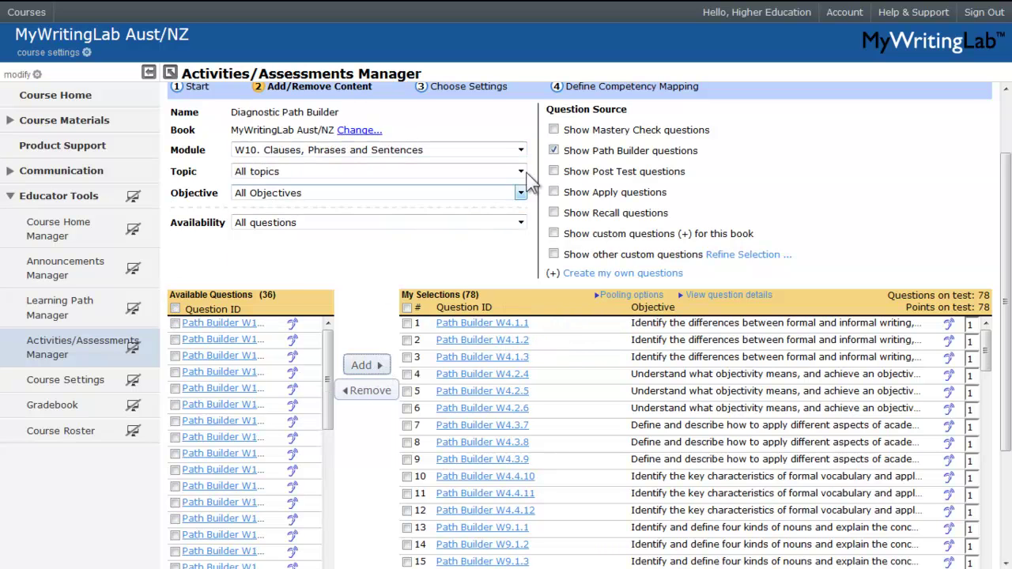
- Add all Path Builder questions from module W11. Punctuation to the test and proceed to its settings
{"action": "left_click", "coordinate": [521, 149]}
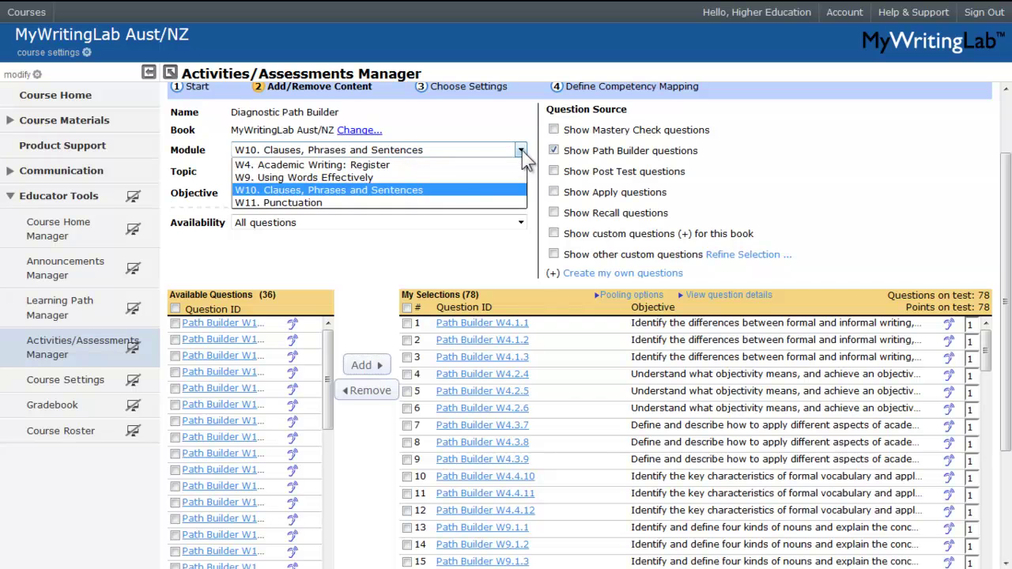
{"action": "left_click", "coordinate": [470, 203]}
{"action": "left_click", "coordinate": [176, 308]}
{"action": "left_click", "coordinate": [365, 362]}
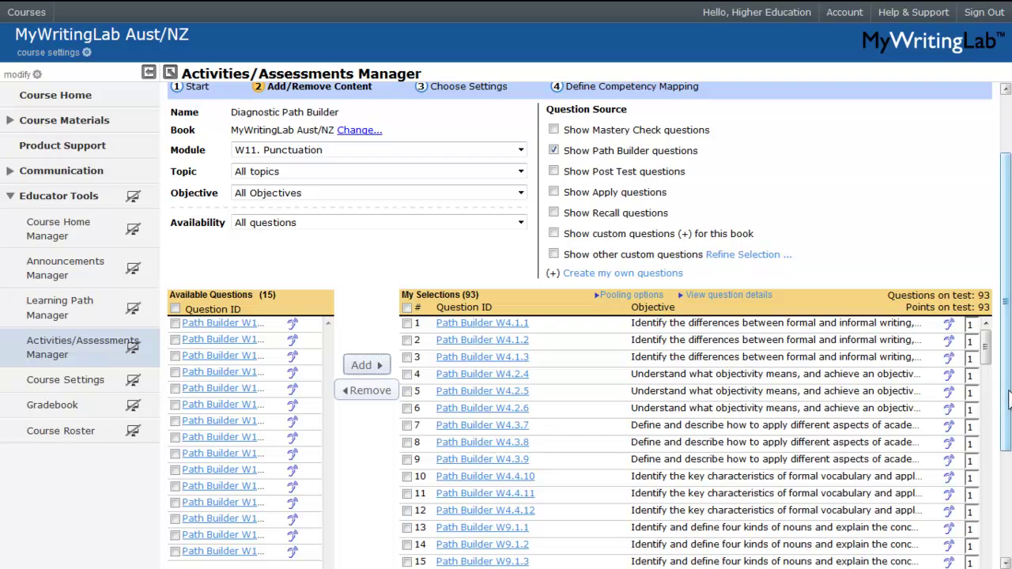
{"action": "scroll", "coordinate": [1008, 399], "scroll_direction": "down", "scroll_amount": 3}
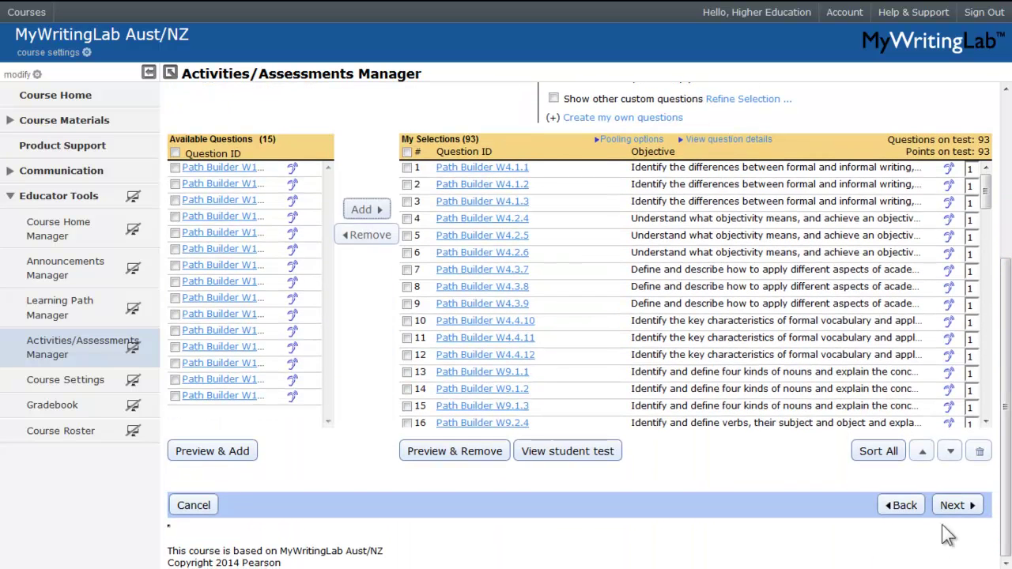
{"action": "left_click", "coordinate": [959, 509]}
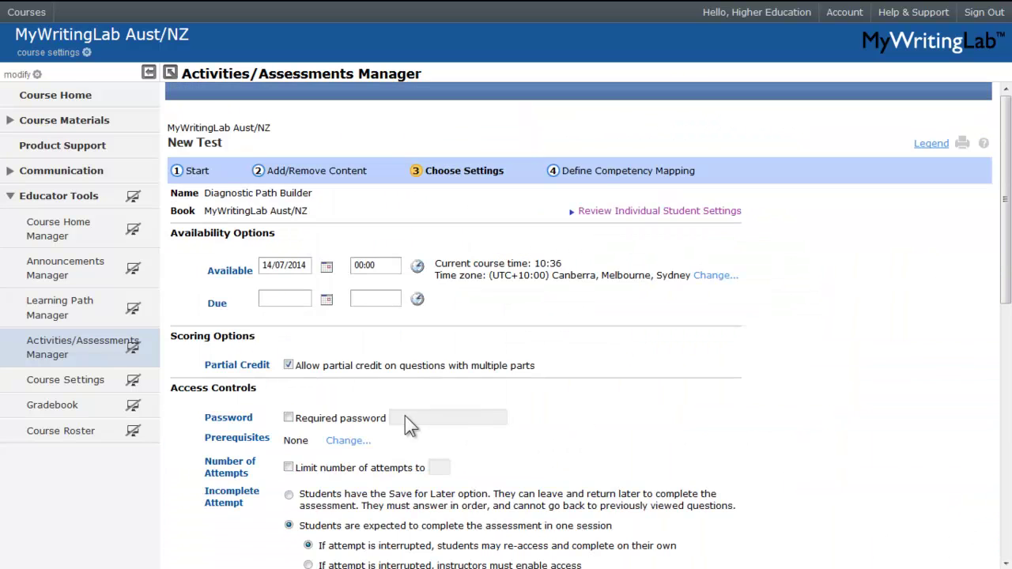
- Set the due date of the Diagnostic Path Builder test to 01/08/2014
{"action": "left_click", "coordinate": [326, 301]}
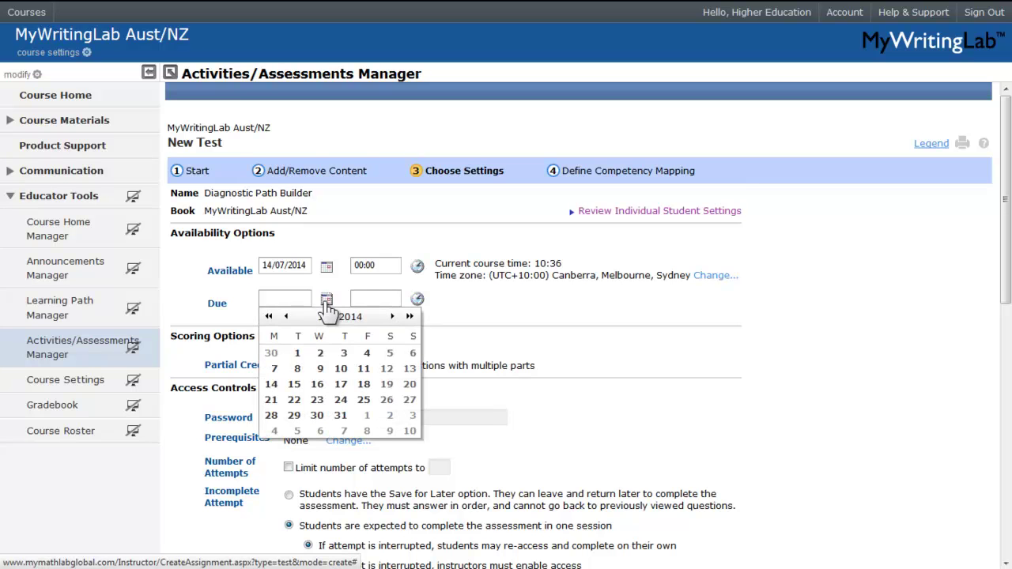
{"action": "left_click", "coordinate": [392, 316]}
{"action": "left_click", "coordinate": [392, 316]}
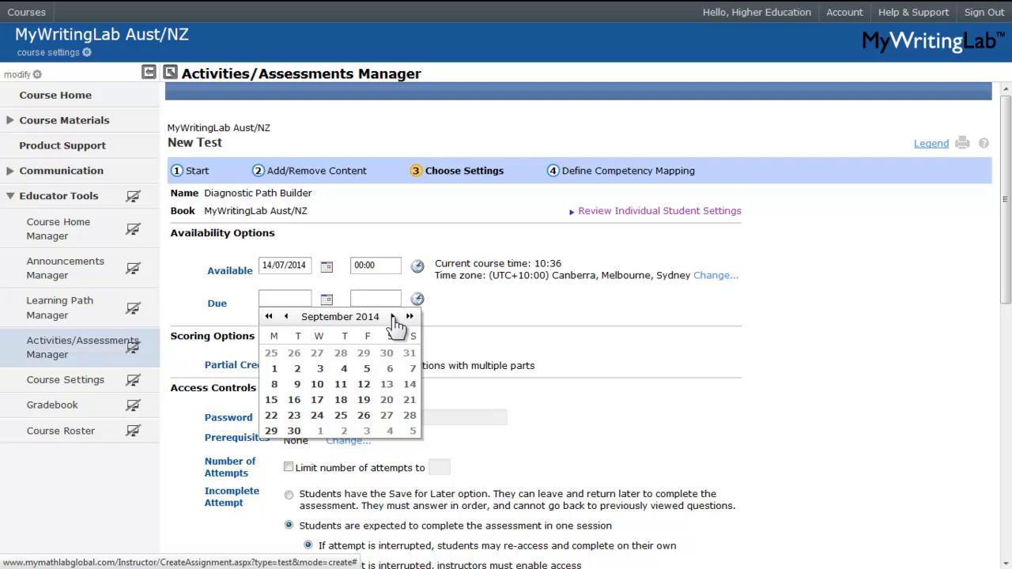
{"action": "left_click", "coordinate": [286, 318]}
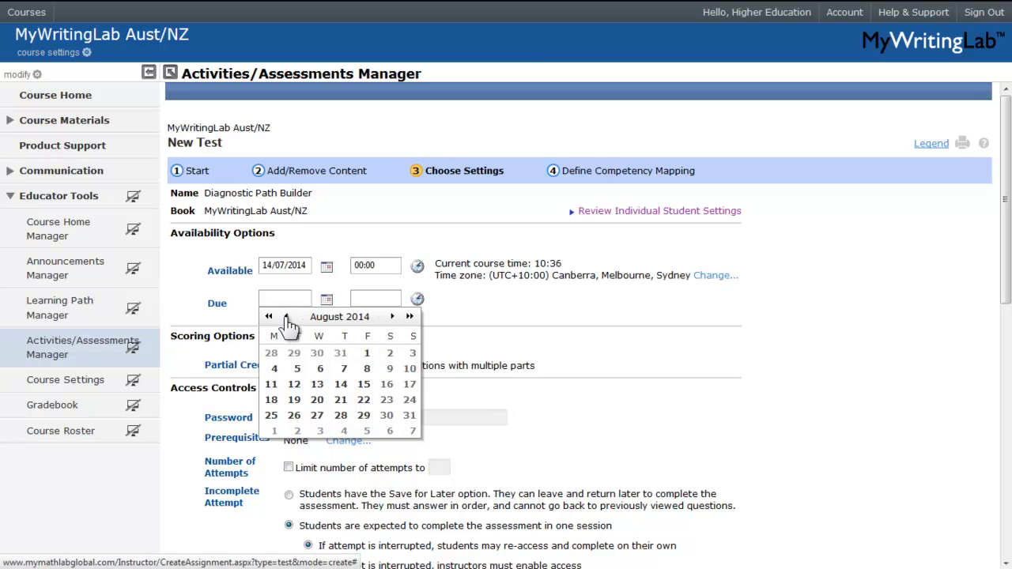
{"action": "left_click", "coordinate": [368, 355]}
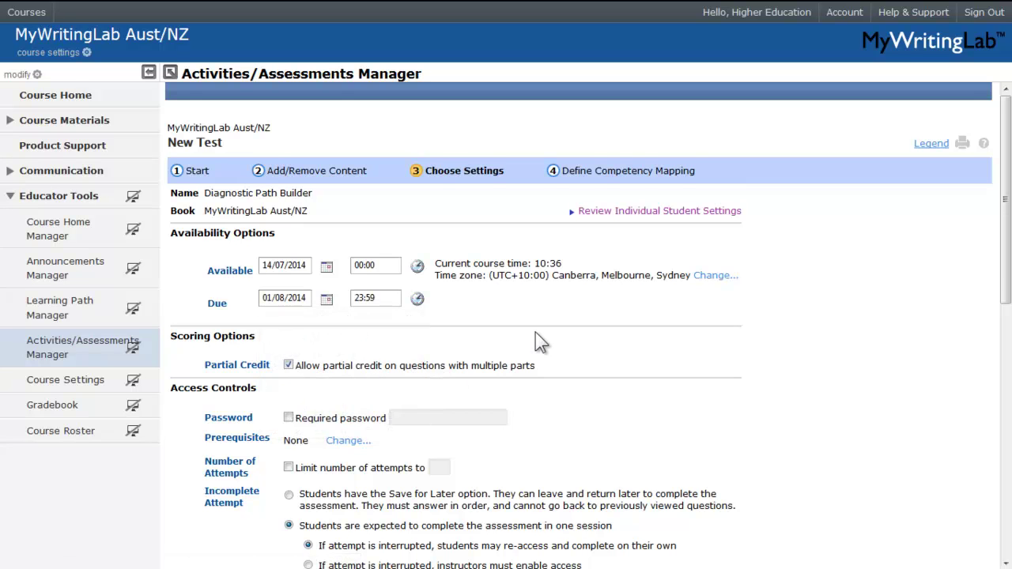
- Limit the number of attempts on the test to 1
{"action": "scroll", "coordinate": [535, 332], "scroll_direction": "down", "scroll_amount": 2}
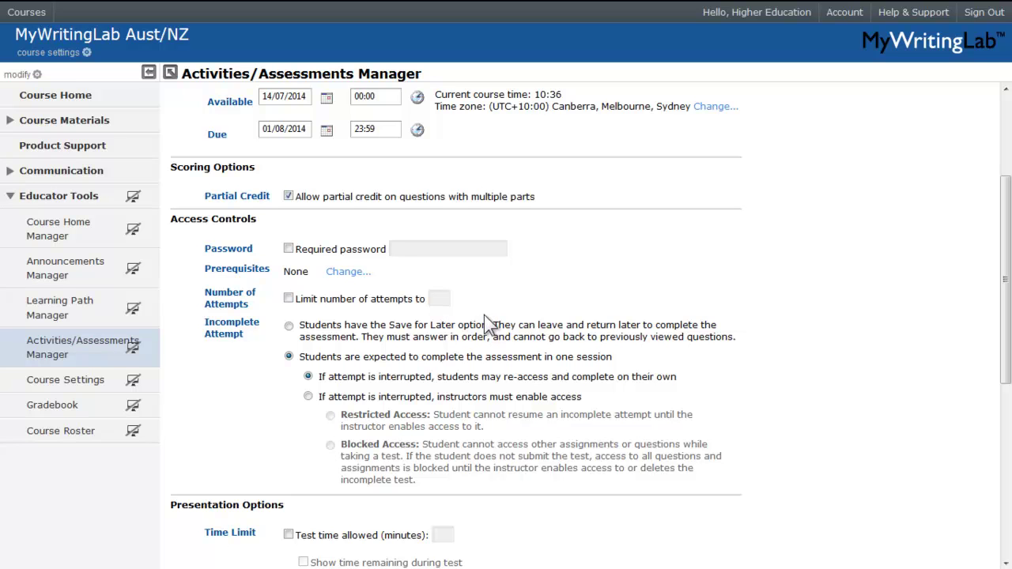
{"action": "left_click", "coordinate": [288, 298]}
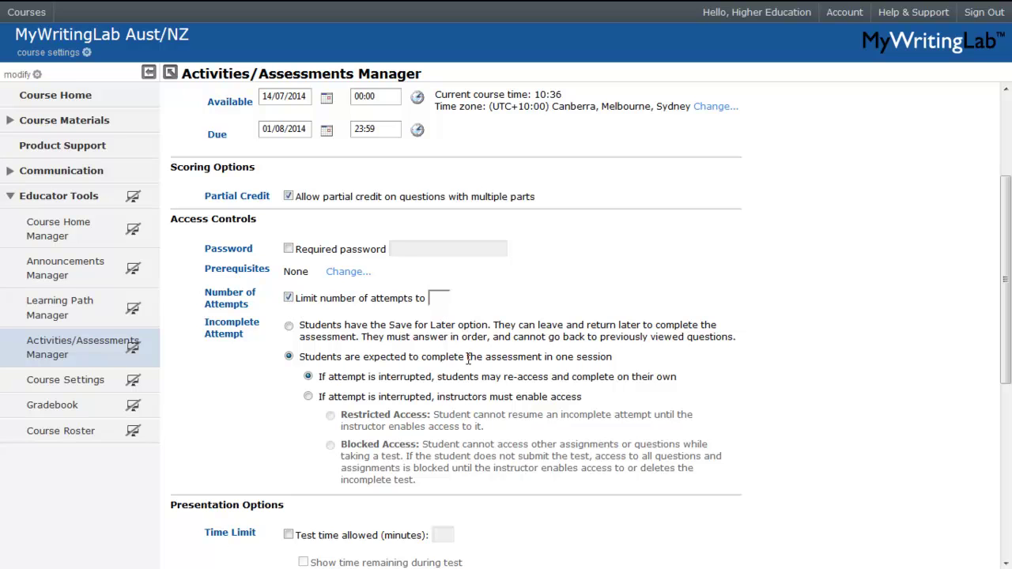
{"action": "left_click", "coordinate": [446, 298]}
{"action": "type", "text": "1"}
- Scramble the question order for each student, hide score and question results, and proceed to the competency mapping
{"action": "scroll", "coordinate": [556, 303], "scroll_direction": "down", "scroll_amount": 3}
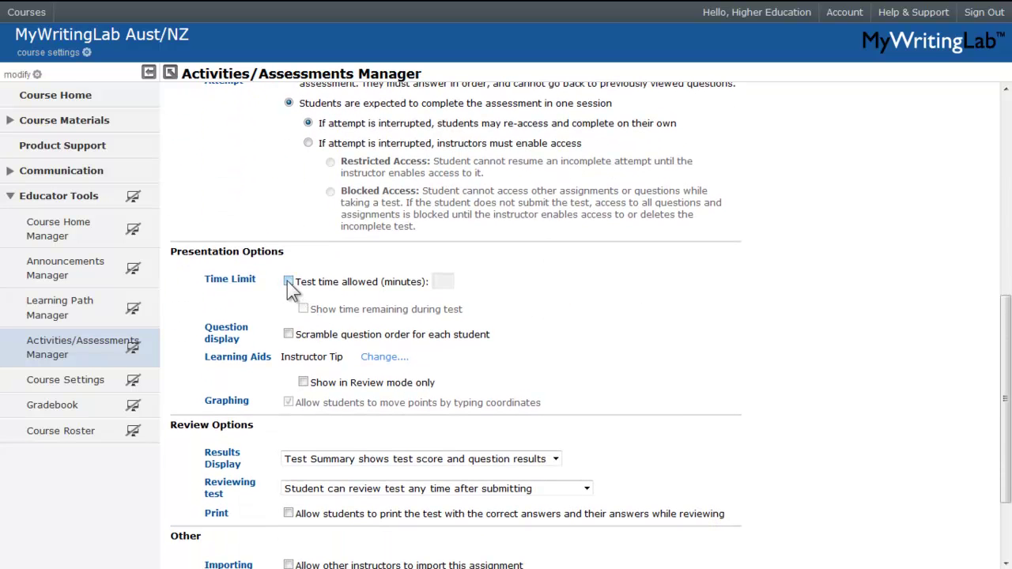
{"action": "left_click", "coordinate": [289, 335]}
{"action": "scroll", "coordinate": [544, 364], "scroll_direction": "down", "scroll_amount": 3}
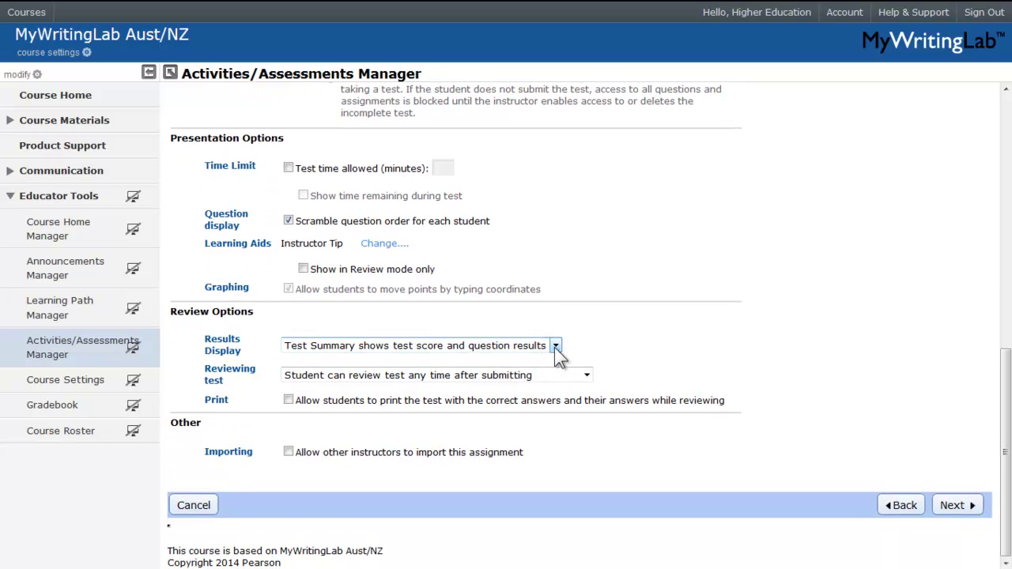
{"action": "left_click", "coordinate": [555, 348]}
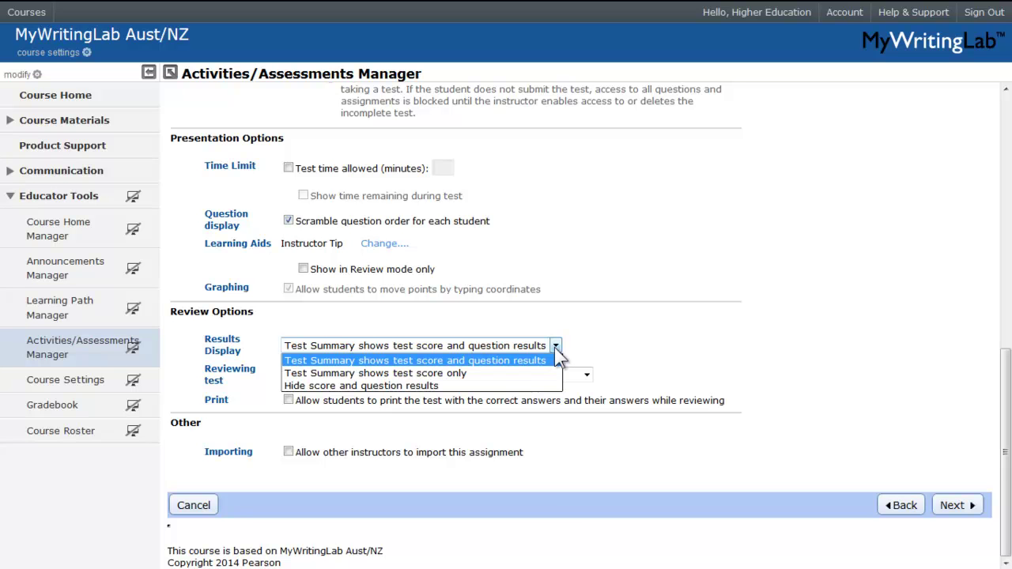
{"action": "left_click", "coordinate": [502, 386]}
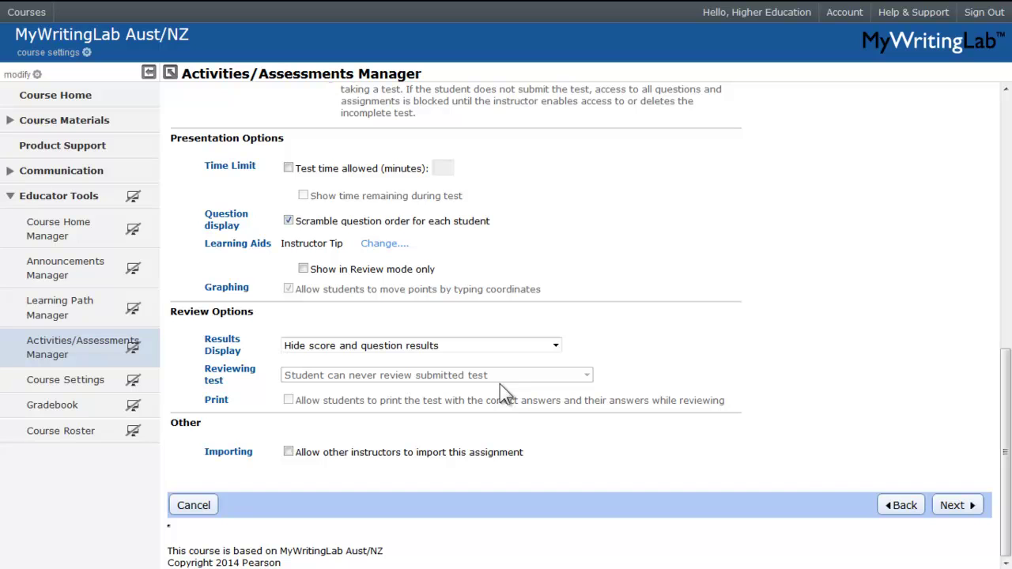
{"action": "left_click", "coordinate": [954, 506]}
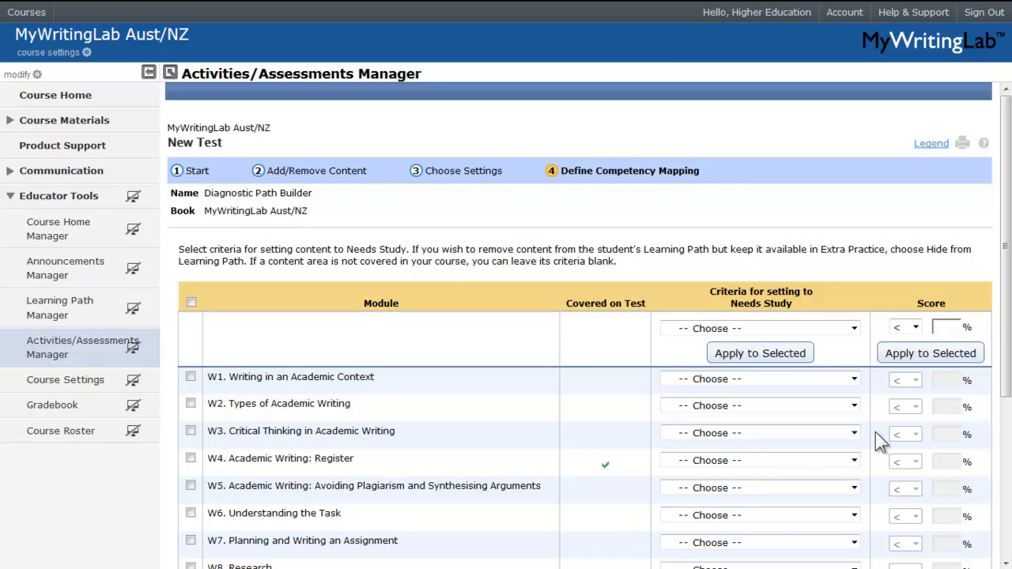
- Set module W4. Academic Writing: Register to Needs Study when the score on test questions from the module is below 100%
{"action": "scroll", "coordinate": [878, 435], "scroll_direction": "down", "scroll_amount": 3}
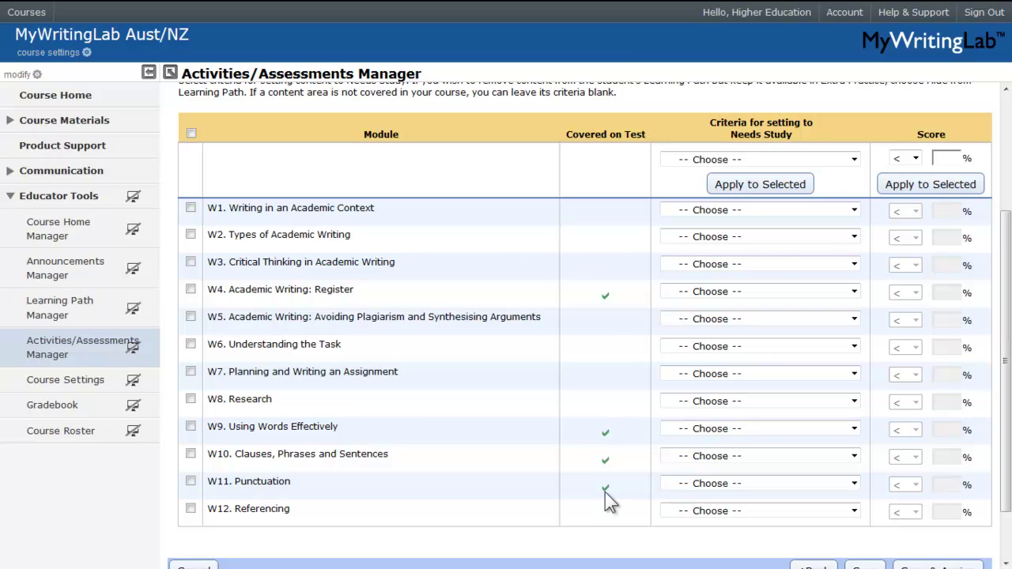
{"action": "left_click", "coordinate": [854, 292]}
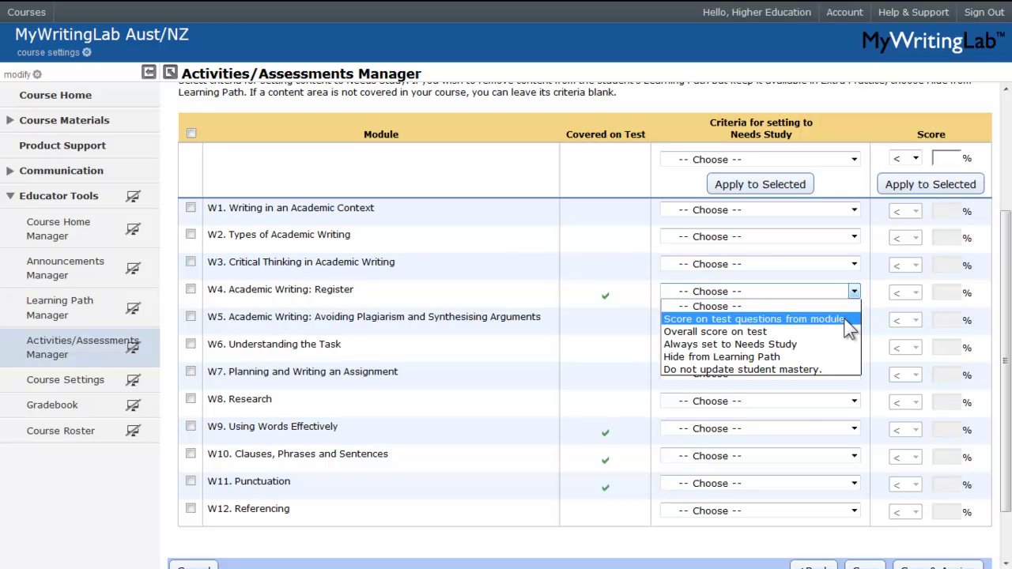
{"action": "left_click", "coordinate": [844, 319]}
{"action": "left_click", "coordinate": [948, 291]}
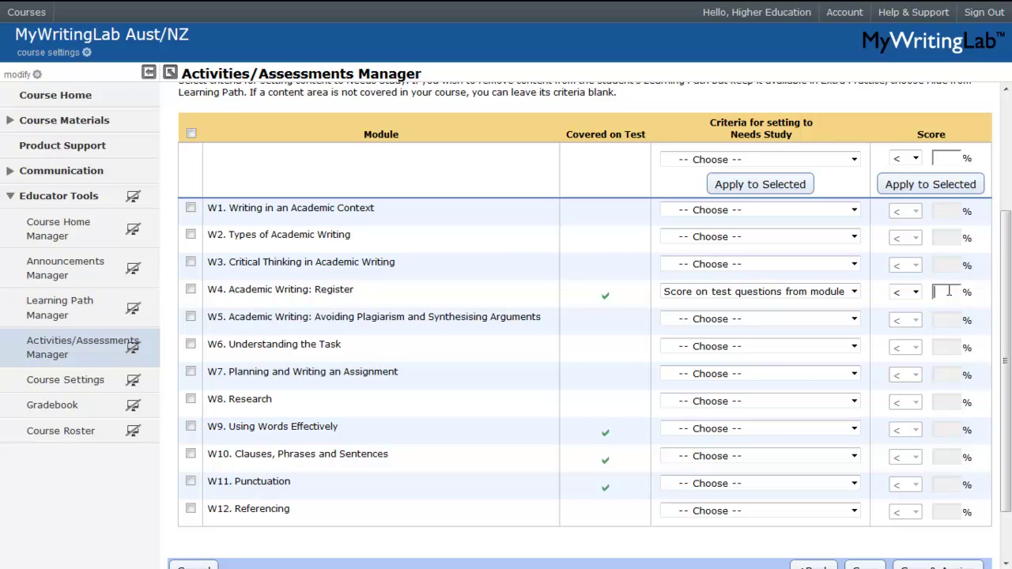
{"action": "type", "text": "100"}
- Map modules W9 and W10 to Needs Study for scores on test questions from the module below 100%
{"action": "left_click", "coordinate": [854, 430]}
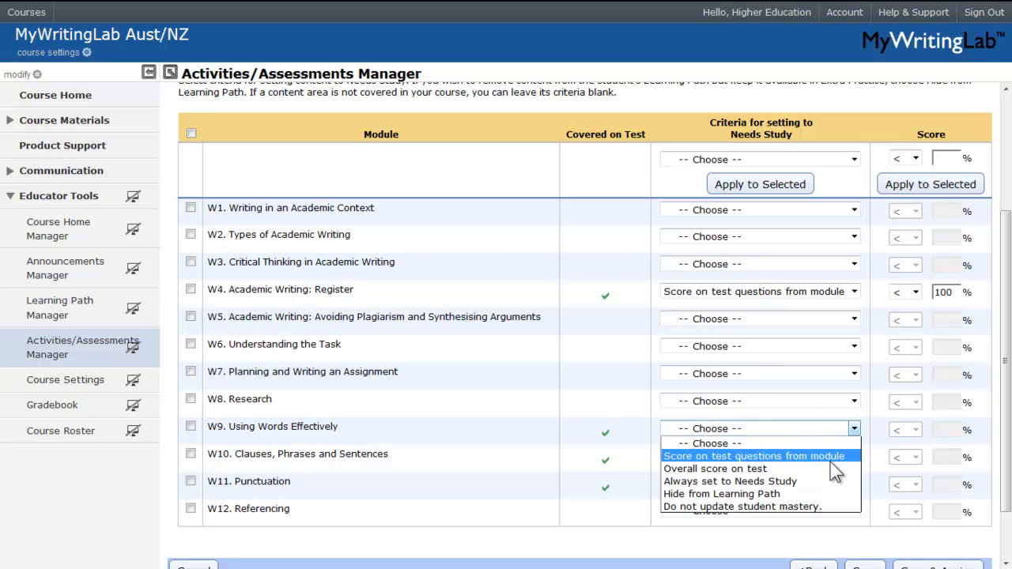
{"action": "left_click", "coordinate": [830, 456]}
{"action": "left_click", "coordinate": [935, 430]}
{"action": "type", "text": "100"}
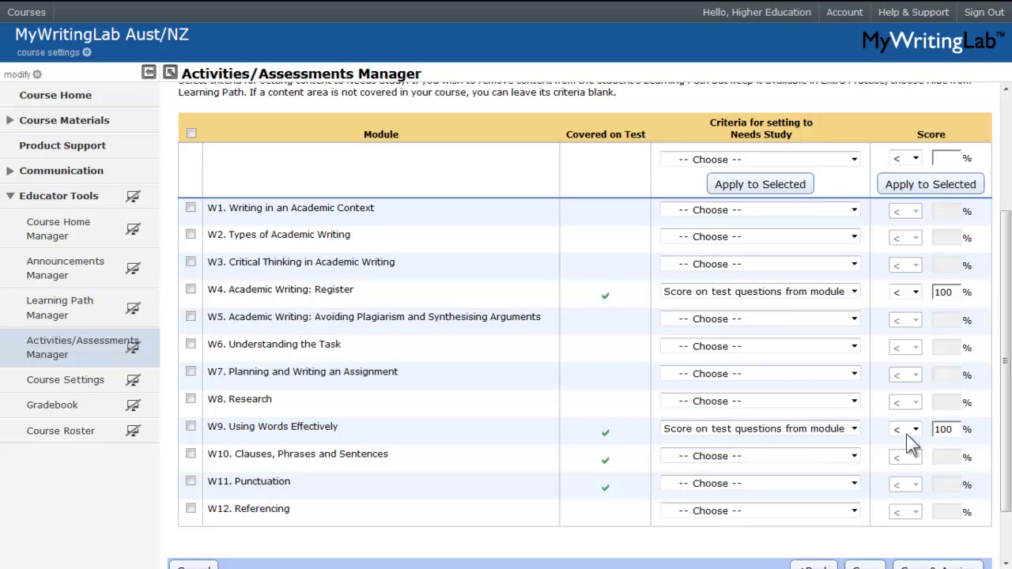
{"action": "left_click", "coordinate": [854, 456]}
{"action": "left_click", "coordinate": [846, 483]}
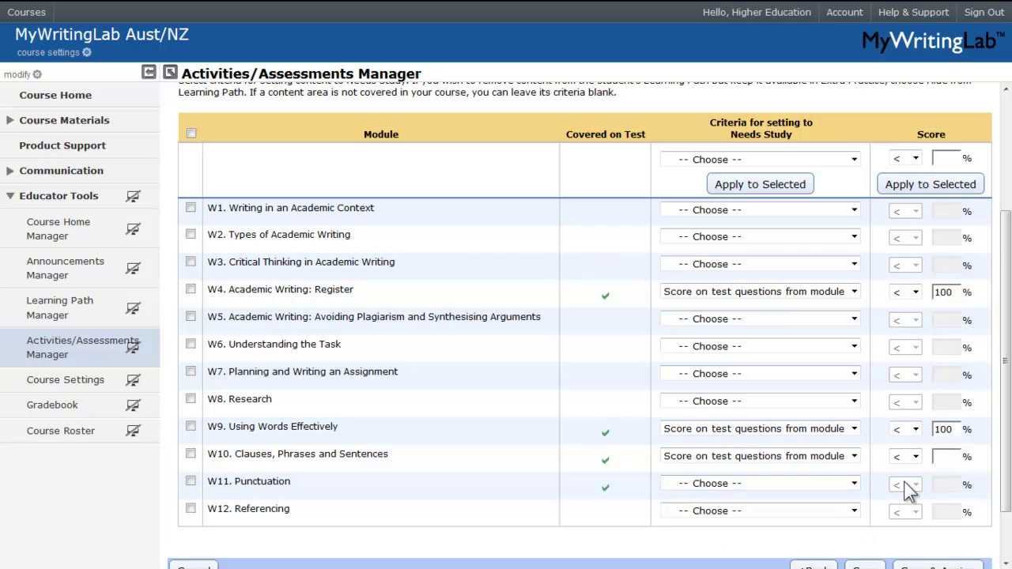
{"action": "left_click", "coordinate": [942, 456]}
{"action": "type", "text": "100"}
- Map module W11. Punctuation to Needs Study for module question scores below 100%, and save and assign the test
{"action": "left_click", "coordinate": [854, 483]}
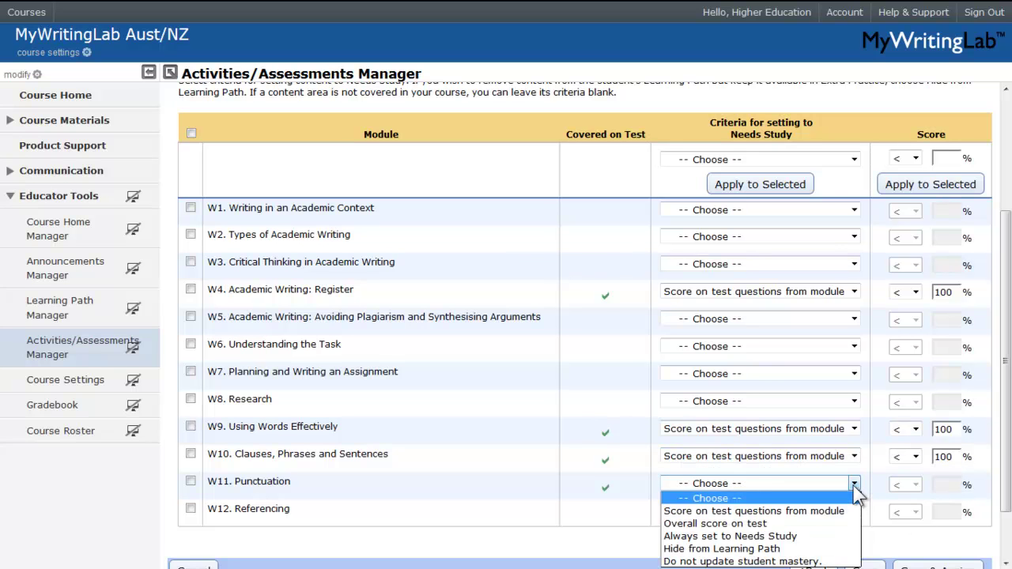
{"action": "left_click", "coordinate": [850, 511]}
{"action": "left_click", "coordinate": [939, 483]}
{"action": "type", "text": "100"}
{"action": "scroll", "coordinate": [958, 481], "scroll_direction": "down", "scroll_amount": 2}
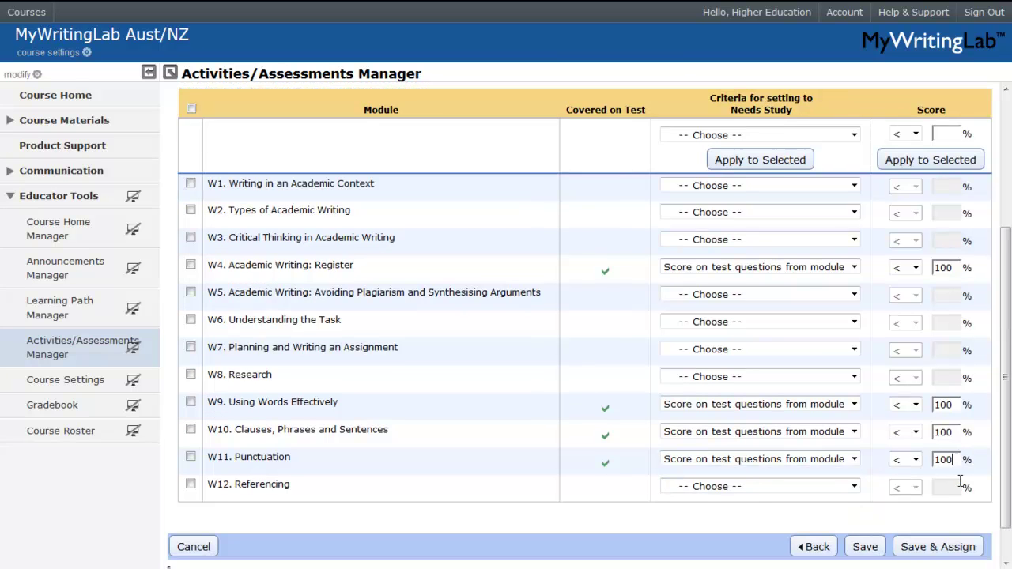
{"action": "left_click", "coordinate": [923, 513]}
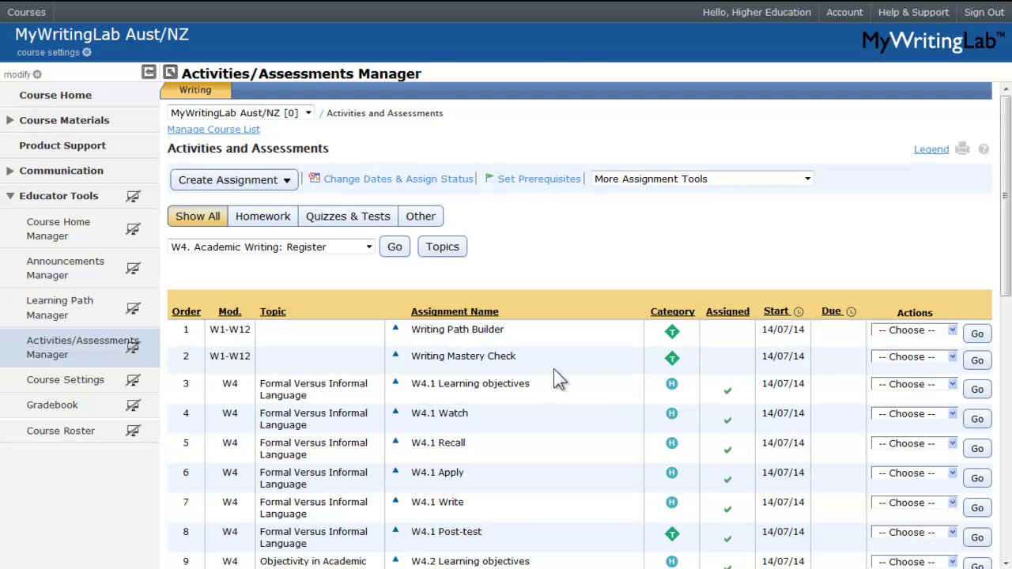
- Create a new test named Mastery Check with the test type Content Mastery Check and proceed to its content selection
{"action": "scroll", "coordinate": [551, 380], "scroll_direction": "down", "scroll_amount": 7}
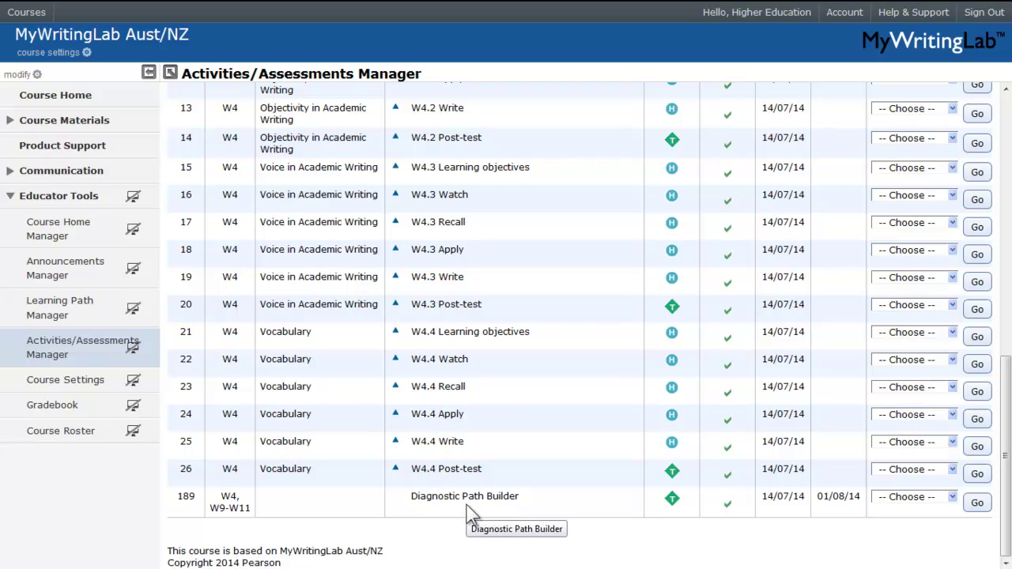
{"action": "scroll", "coordinate": [467, 514], "scroll_direction": "up", "scroll_amount": 7}
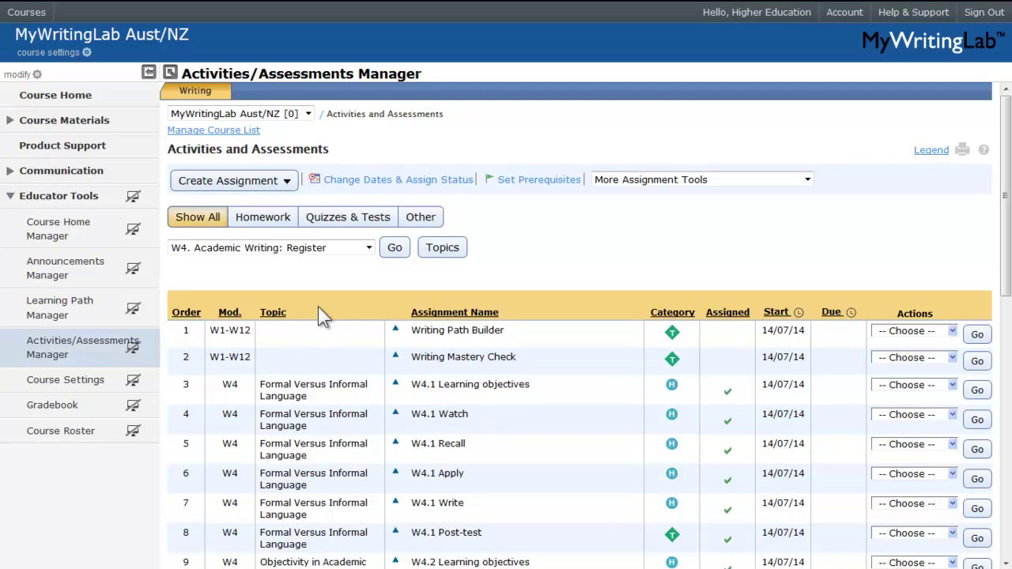
{"action": "left_click", "coordinate": [287, 185]}
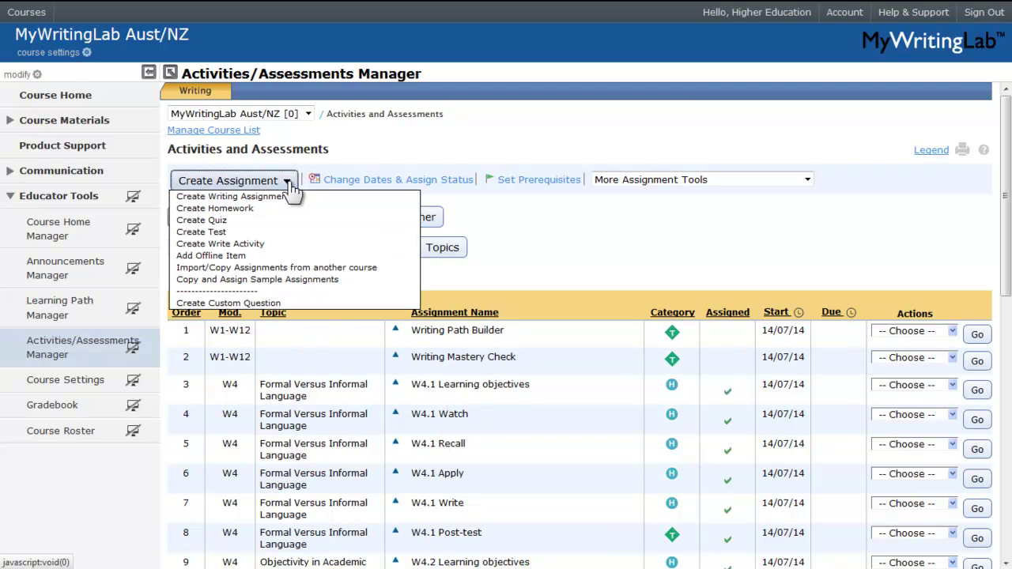
{"action": "left_click", "coordinate": [248, 232]}
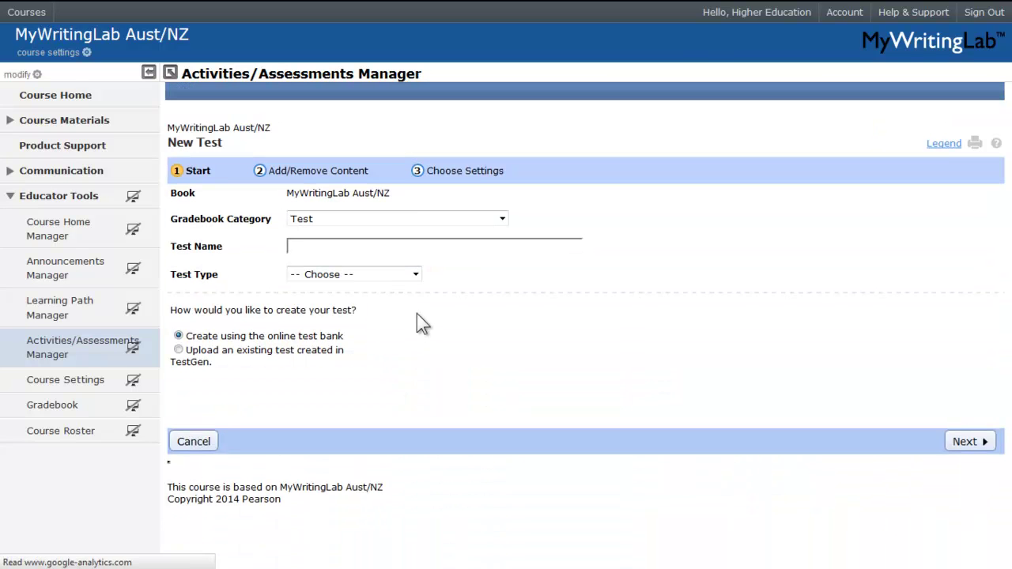
{"action": "left_click", "coordinate": [416, 276]}
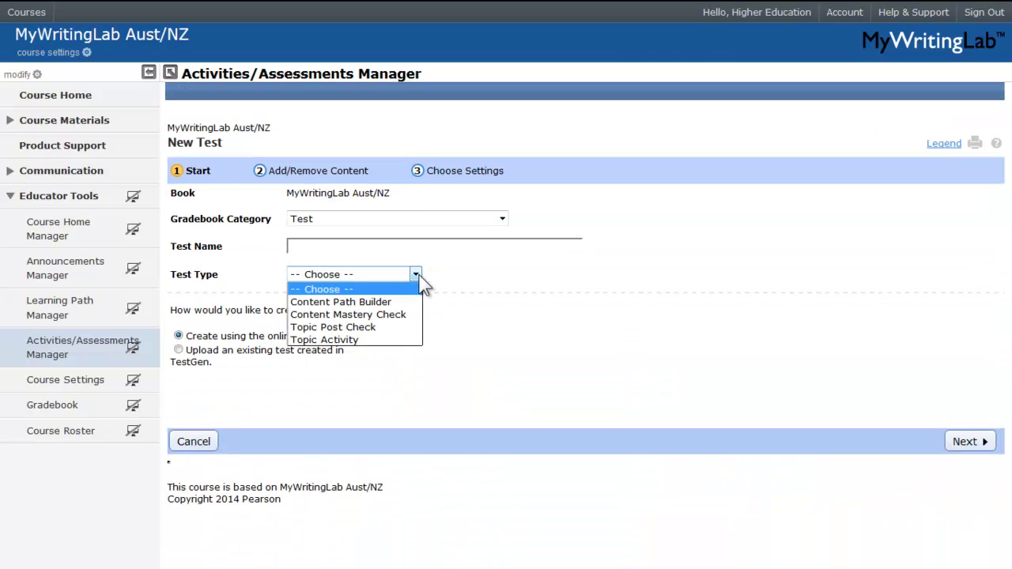
{"action": "left_click", "coordinate": [401, 314]}
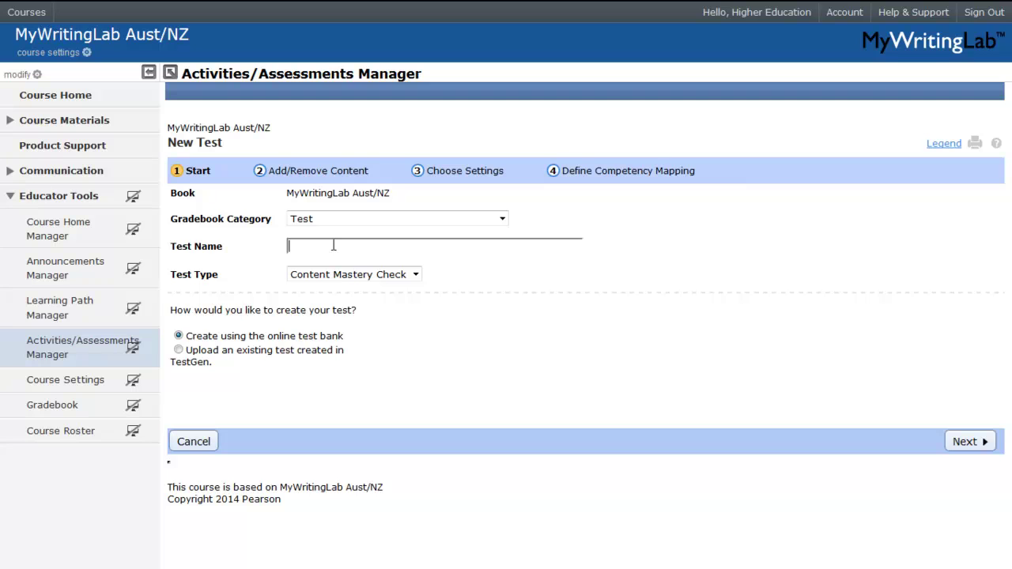
{"action": "type", "text": "M"}
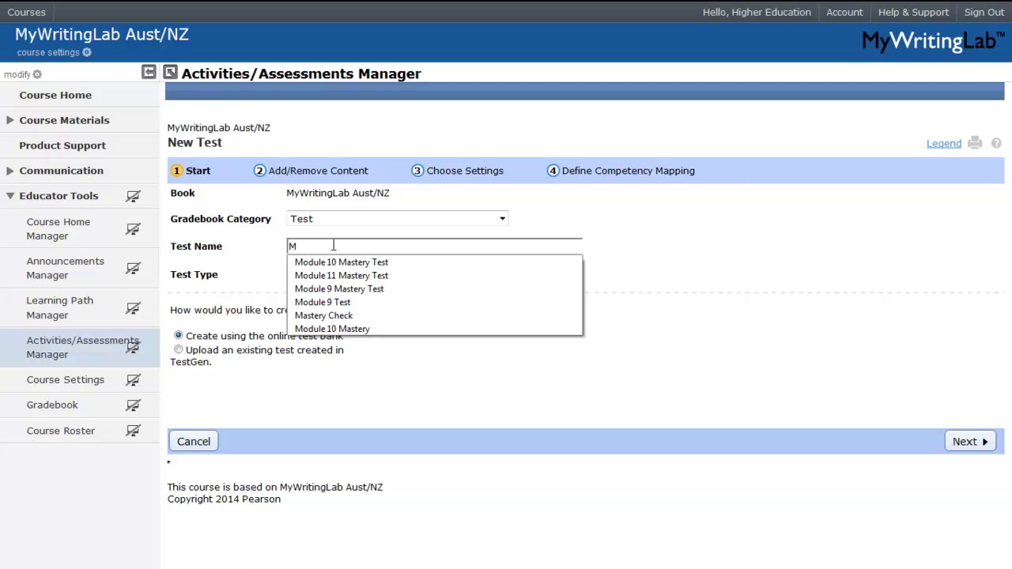
{"action": "left_click", "coordinate": [354, 316]}
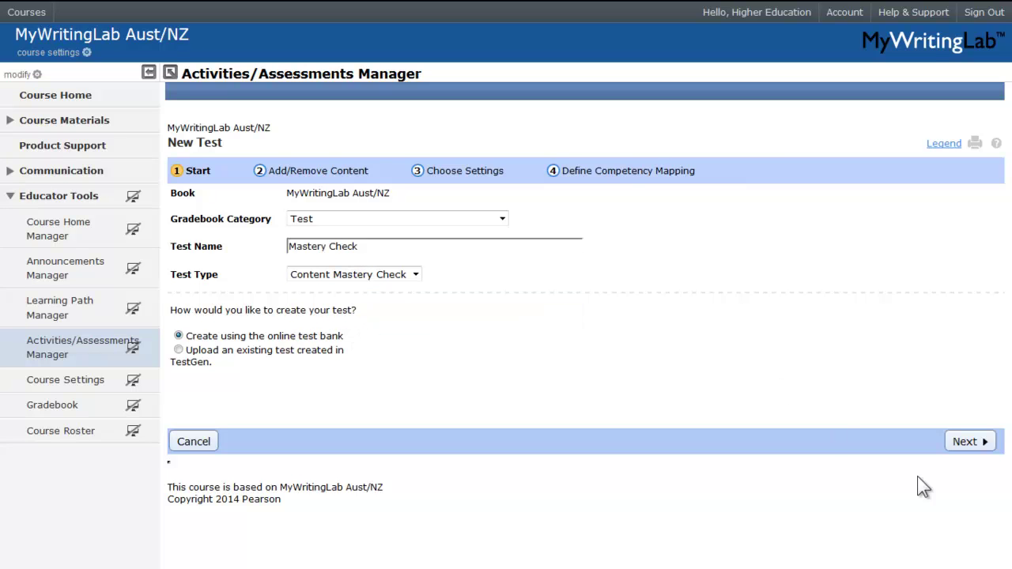
{"action": "left_click", "coordinate": [967, 443]}
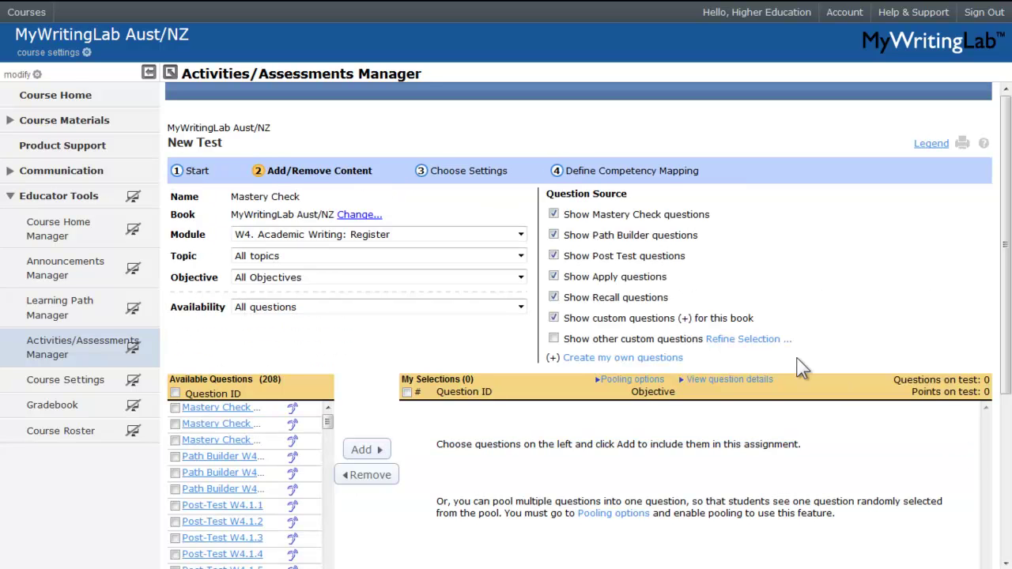
- Limit the question source to Mastery Check questions, excluding Path Builder, Post Test, Apply, Recall and custom questions
{"action": "left_click", "coordinate": [553, 236]}
{"action": "left_click", "coordinate": [554, 256]}
{"action": "left_click", "coordinate": [553, 276]}
{"action": "left_click", "coordinate": [554, 298]}
{"action": "left_click", "coordinate": [553, 318]}
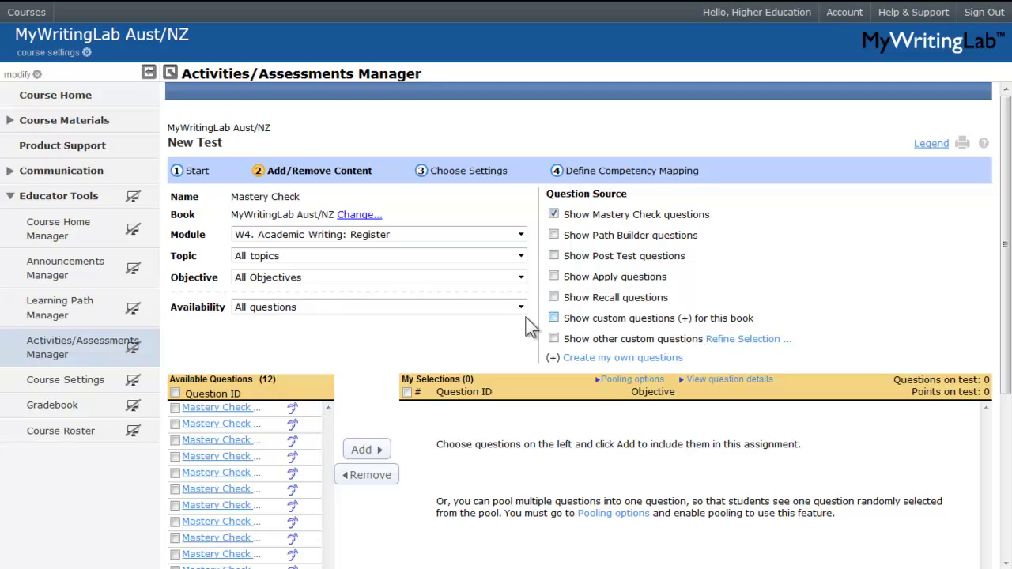
- Add all available Mastery Check questions from modules W4. Academic Writing: Register and W9. Using Words Effectively to the test
{"action": "left_click", "coordinate": [175, 393]}
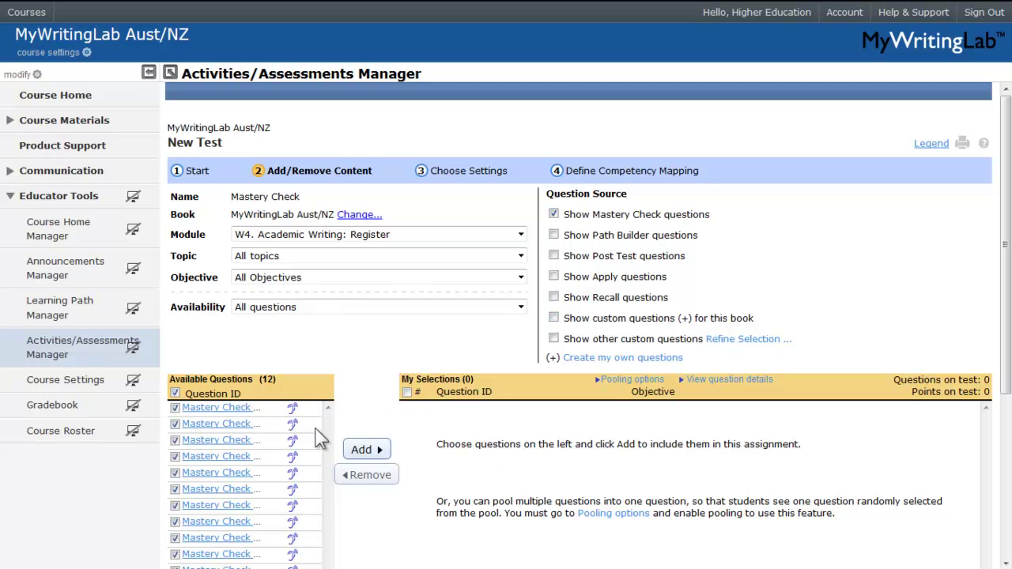
{"action": "left_click", "coordinate": [362, 449]}
{"action": "left_click", "coordinate": [521, 234]}
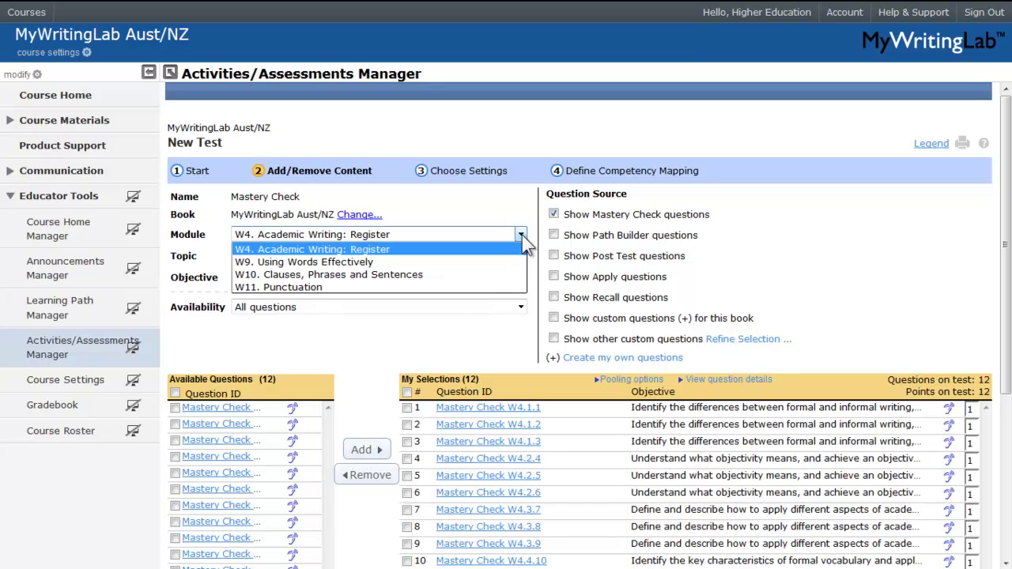
{"action": "left_click", "coordinate": [505, 260]}
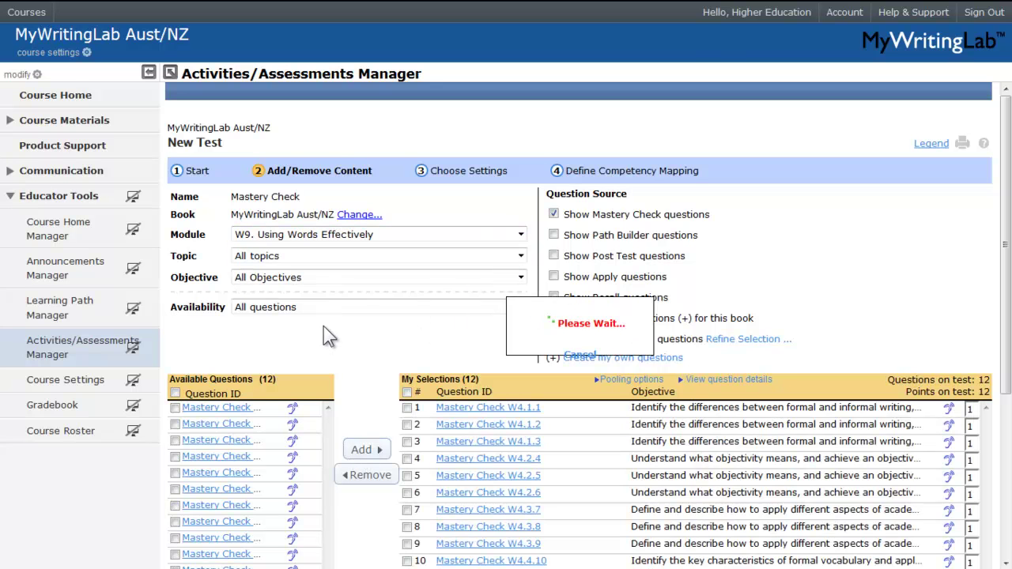
{"action": "left_click", "coordinate": [175, 392]}
{"action": "left_click", "coordinate": [382, 455]}
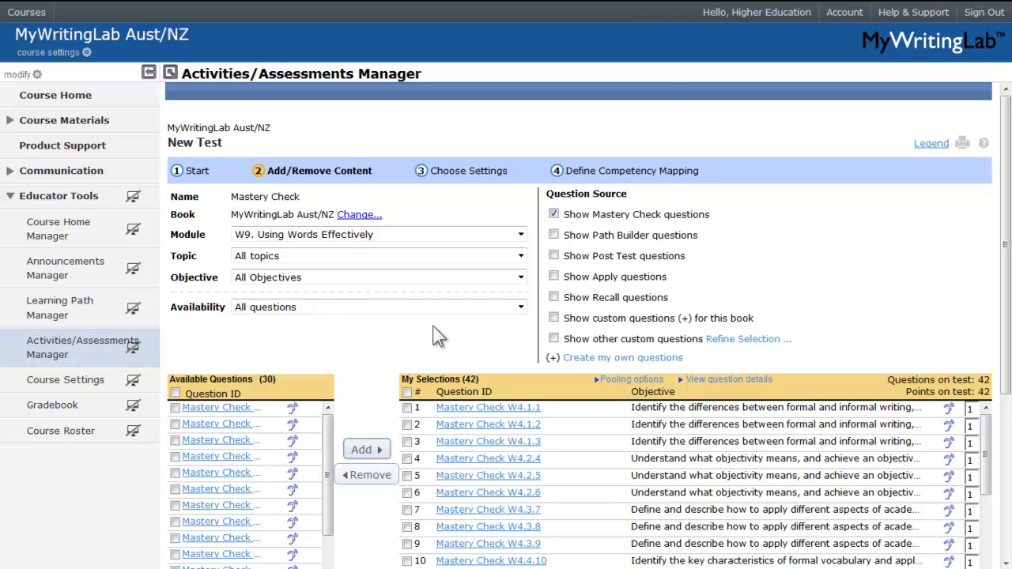
- Add all available Mastery Check questions from module W10. Clauses, Phrases and Sentences to the test
{"action": "left_click", "coordinate": [523, 234]}
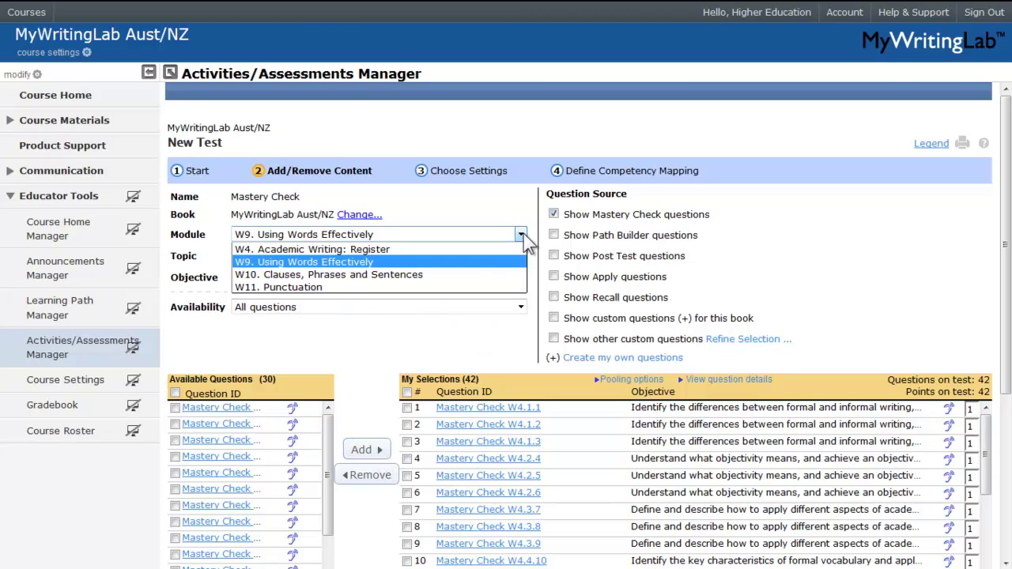
{"action": "left_click", "coordinate": [489, 271]}
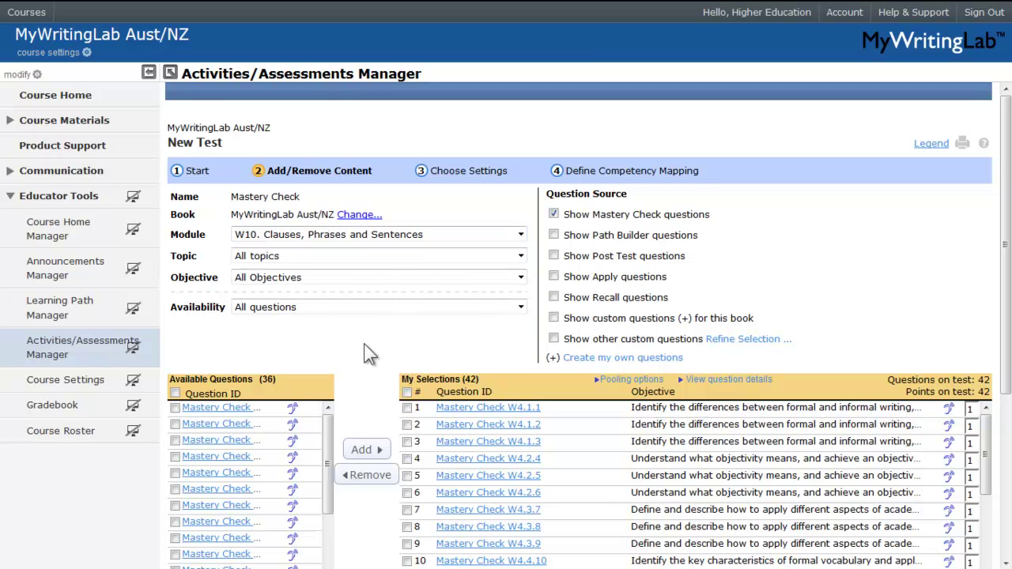
{"action": "left_click", "coordinate": [176, 394]}
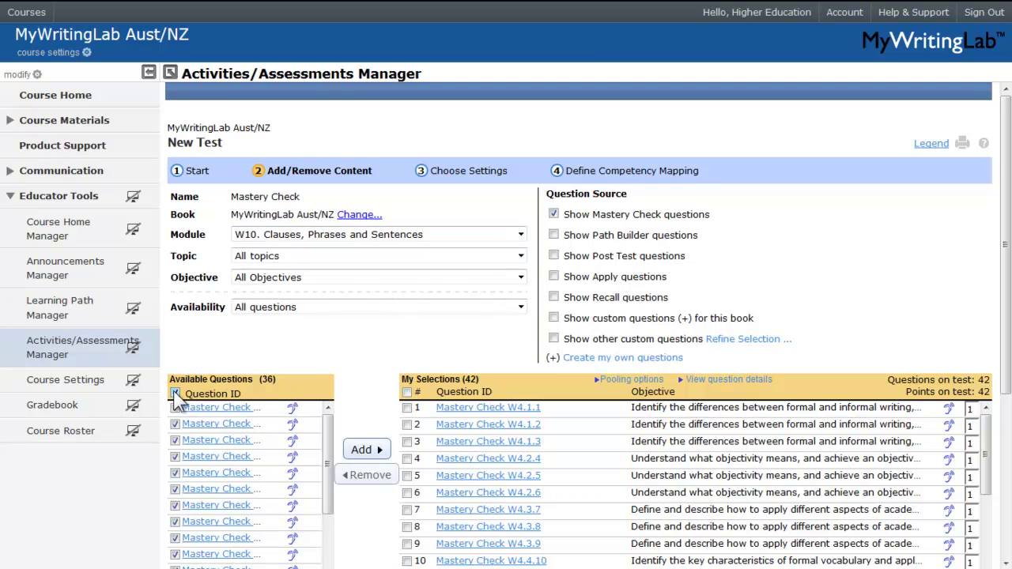
{"action": "left_click", "coordinate": [364, 449]}
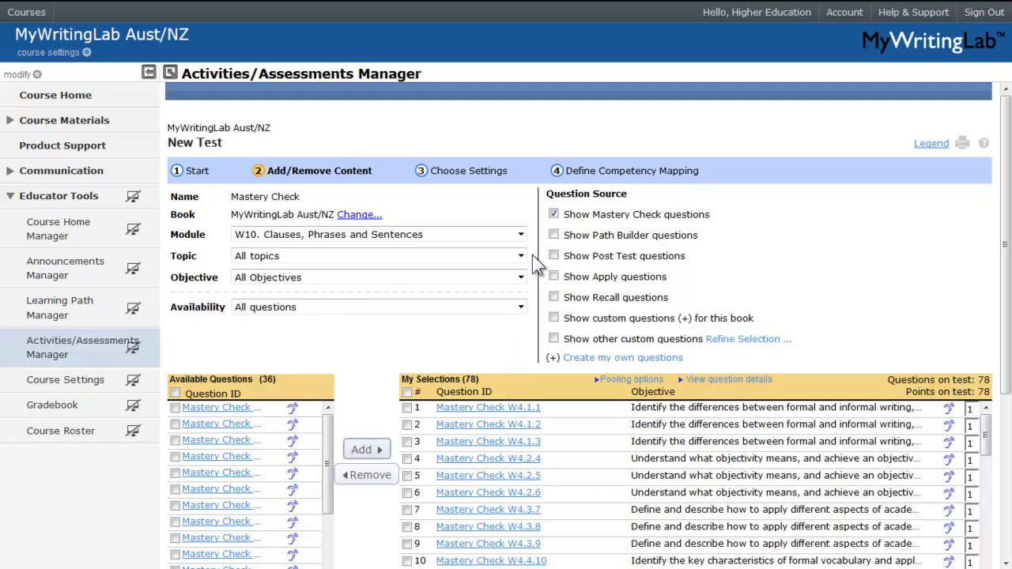
- Add all available Mastery Check questions from module W11. Punctuation and proceed to the test settings
{"action": "left_click", "coordinate": [521, 234]}
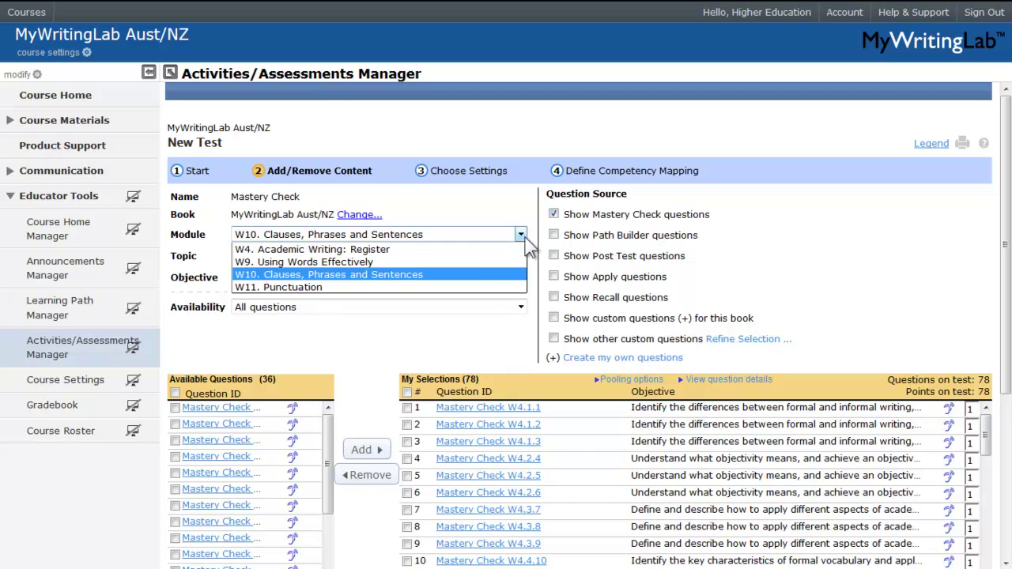
{"action": "left_click", "coordinate": [435, 289]}
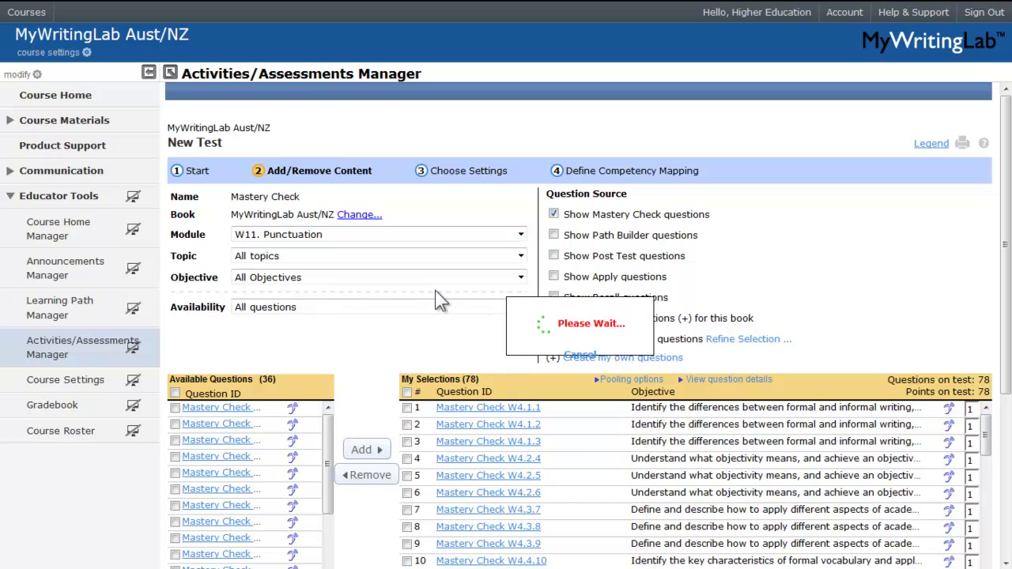
{"action": "left_click", "coordinate": [176, 392]}
{"action": "left_click", "coordinate": [365, 450]}
{"action": "left_click_drag", "start_coordinate": [1005, 379], "coordinate": [1002, 461]}
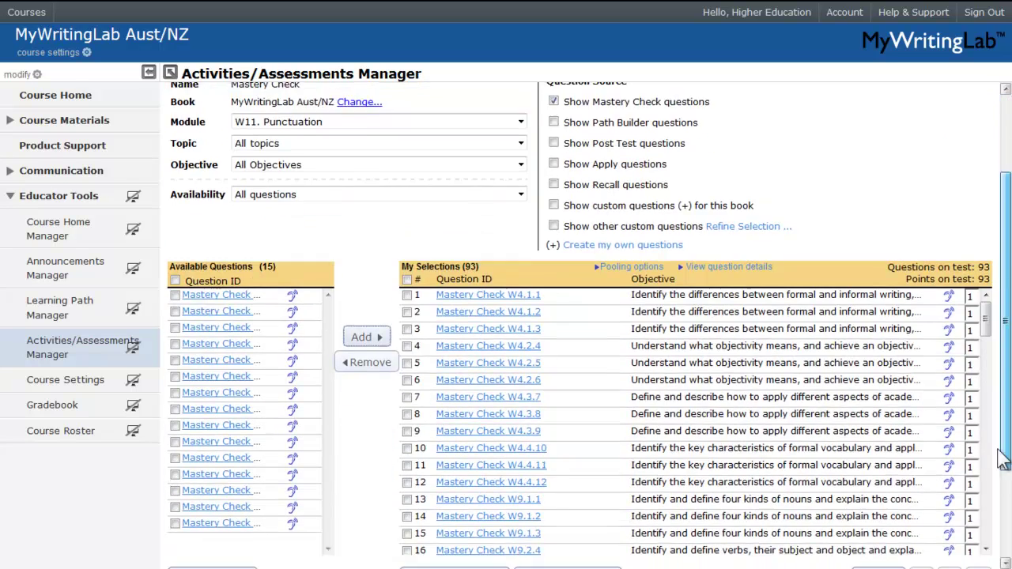
{"action": "scroll", "coordinate": [980, 487], "scroll_direction": "down", "scroll_amount": 3}
{"action": "left_click", "coordinate": [954, 526]}
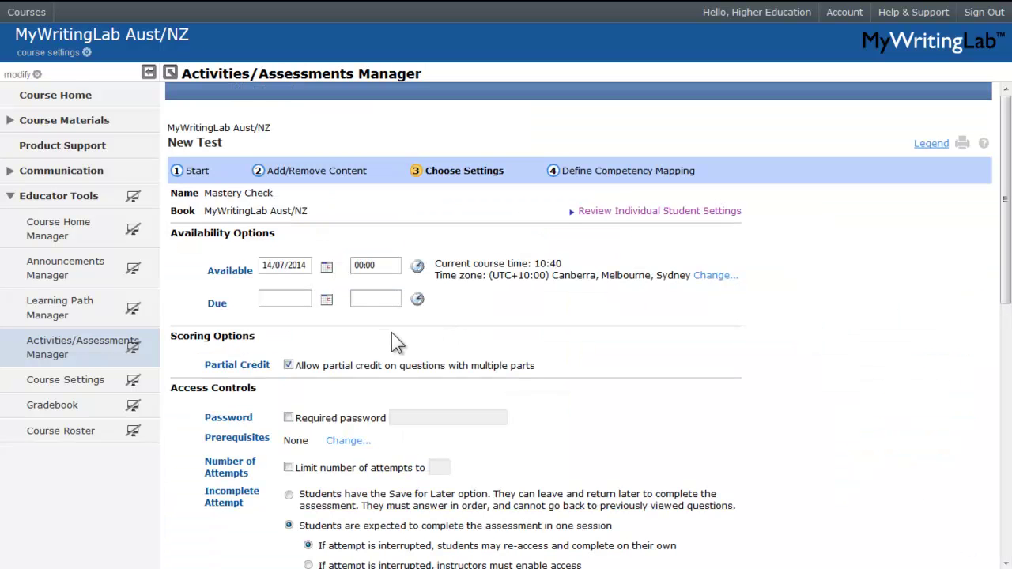
- Set the Mastery Check test's due date to 03/10/2014
{"action": "left_click", "coordinate": [326, 299]}
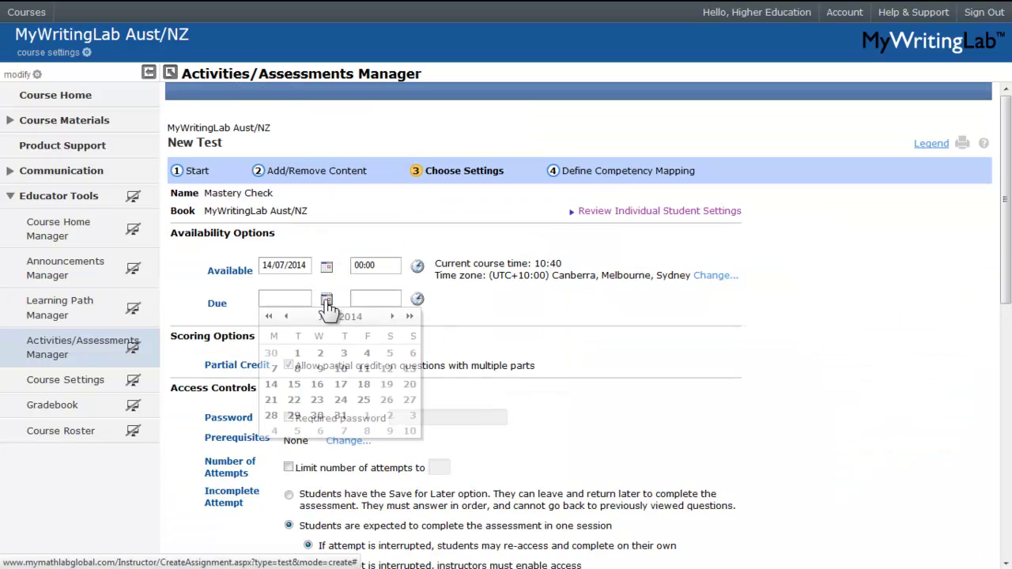
{"action": "left_click", "coordinate": [393, 317]}
{"action": "left_click", "coordinate": [393, 316]}
{"action": "left_click", "coordinate": [393, 316]}
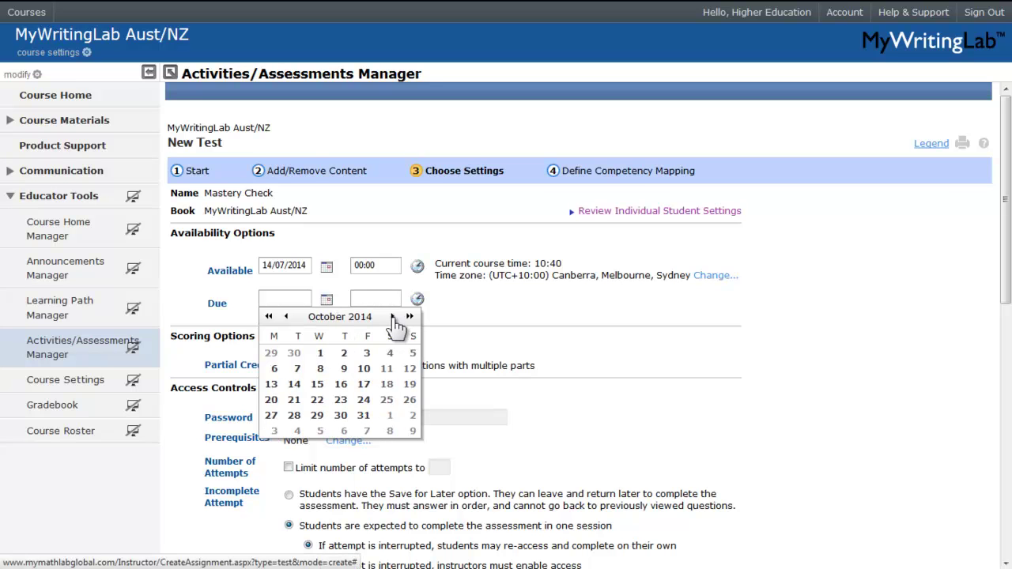
{"action": "left_click", "coordinate": [367, 353]}
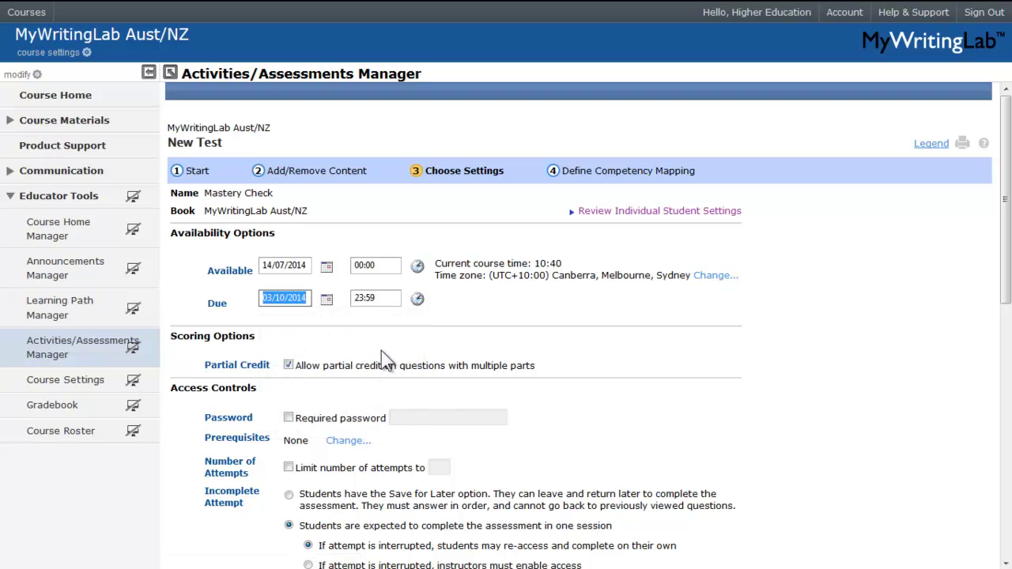
- Limit the number of attempts to 2 and proceed to the competency mapping
{"action": "scroll", "coordinate": [568, 342], "scroll_direction": "down", "scroll_amount": 2}
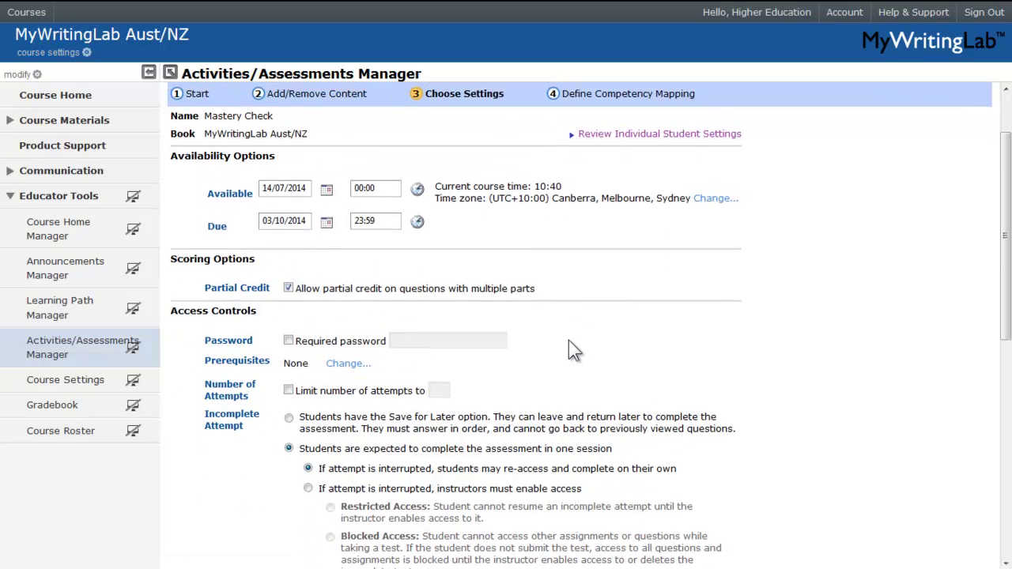
{"action": "scroll", "coordinate": [568, 341], "scroll_direction": "down", "scroll_amount": 2}
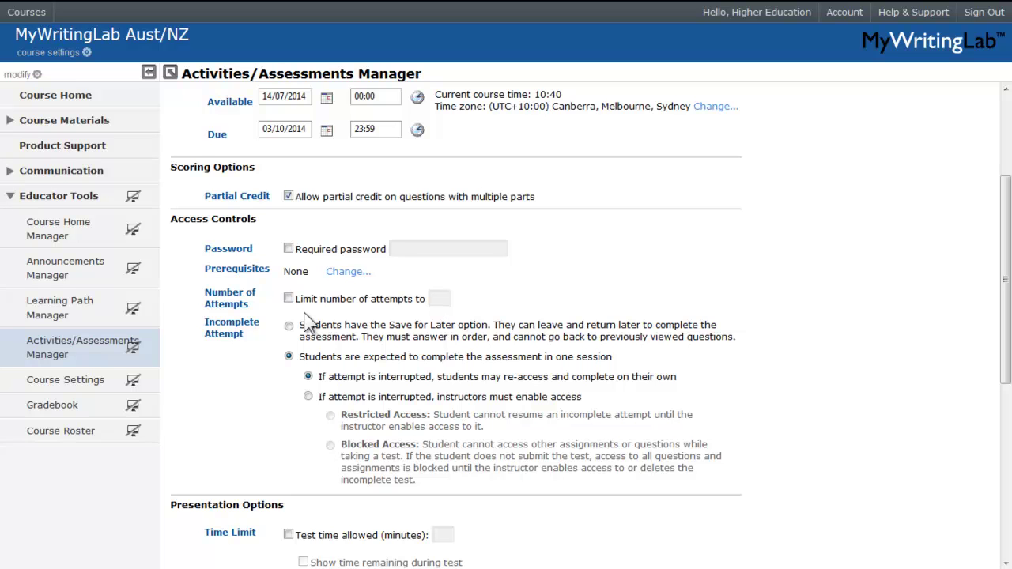
{"action": "left_click", "coordinate": [289, 298]}
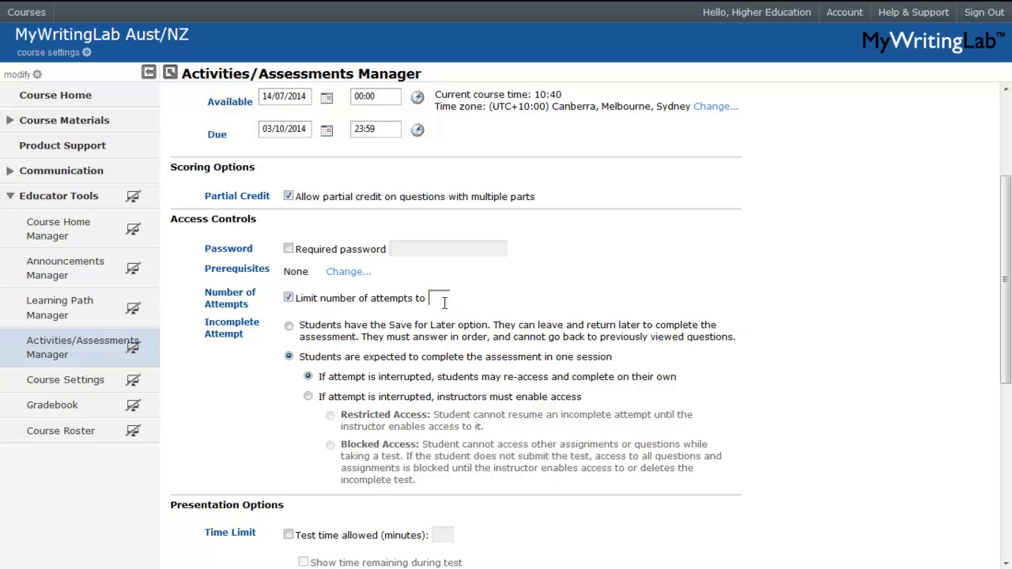
{"action": "type", "text": "2"}
{"action": "left_click", "coordinate": [451, 312]}
{"action": "scroll", "coordinate": [545, 302], "scroll_direction": "down", "scroll_amount": 1}
{"action": "scroll", "coordinate": [544, 302], "scroll_direction": "down", "scroll_amount": 3}
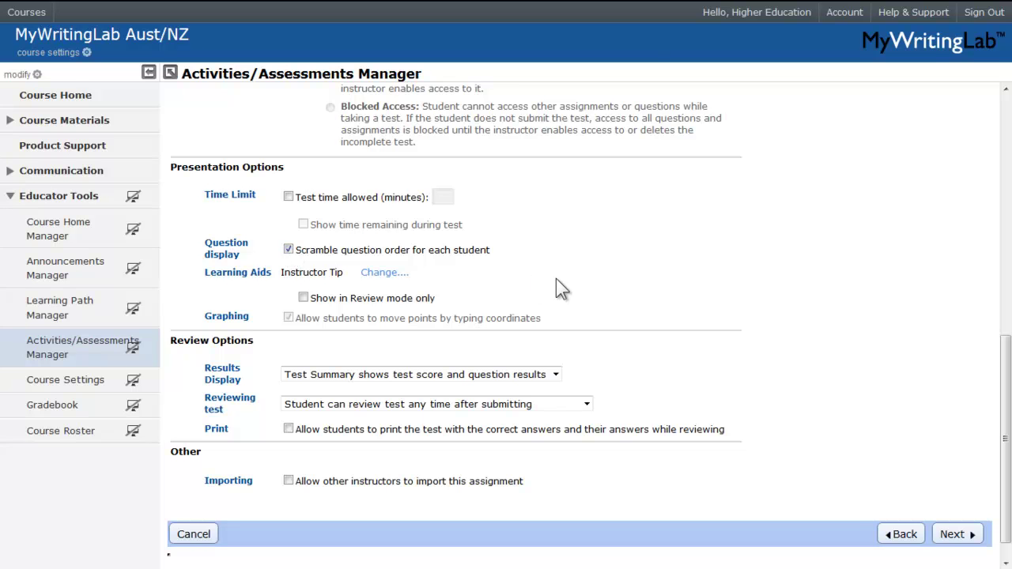
{"action": "scroll", "coordinate": [558, 293], "scroll_direction": "down", "scroll_amount": 1}
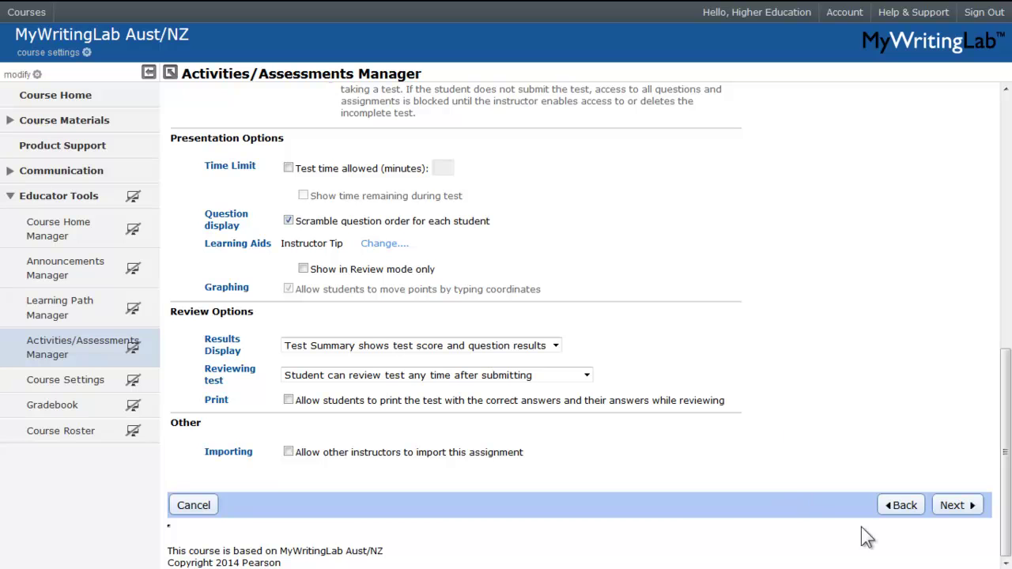
{"action": "left_click", "coordinate": [955, 505]}
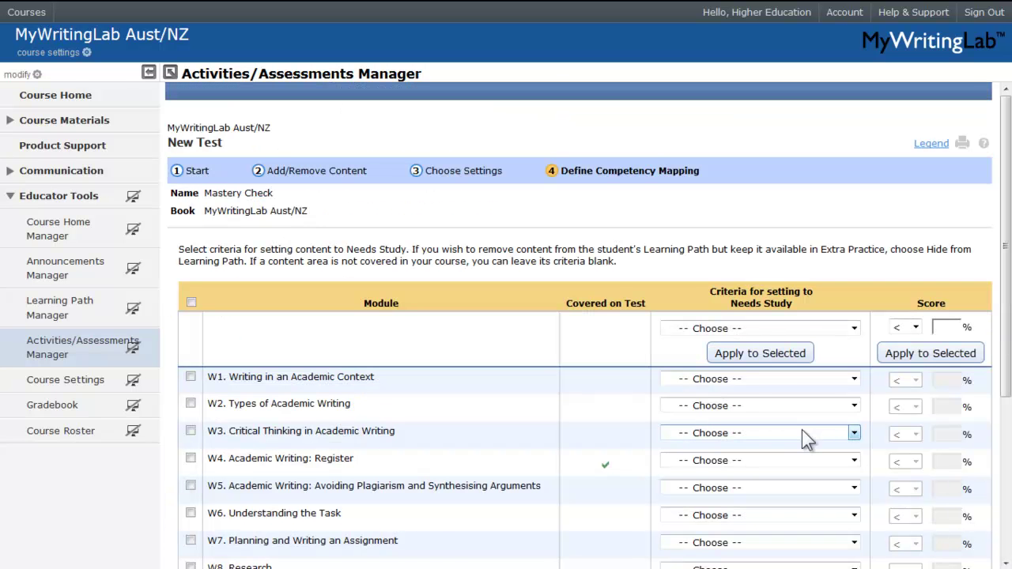
- Set the Needs Study criteria of modules W4 and W9 to Do not update student mastery
{"action": "scroll", "coordinate": [798, 433], "scroll_direction": "down", "scroll_amount": 2}
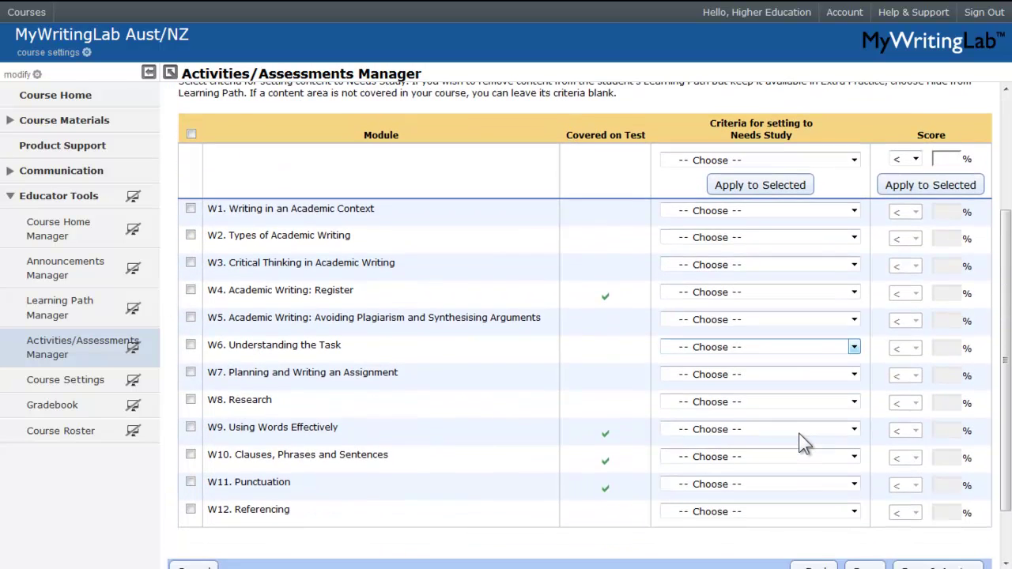
{"action": "left_click", "coordinate": [854, 291]}
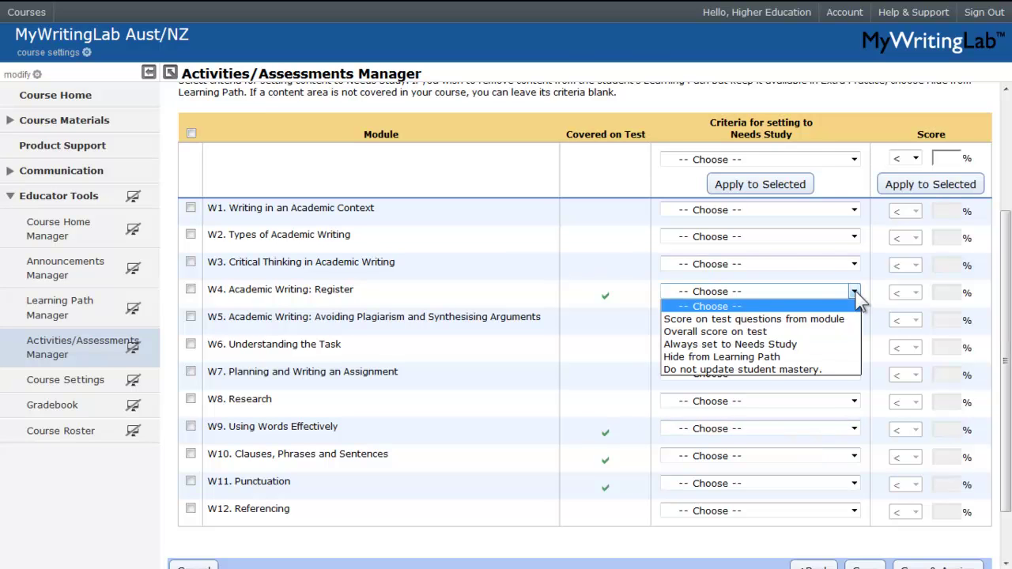
{"action": "left_click", "coordinate": [830, 369]}
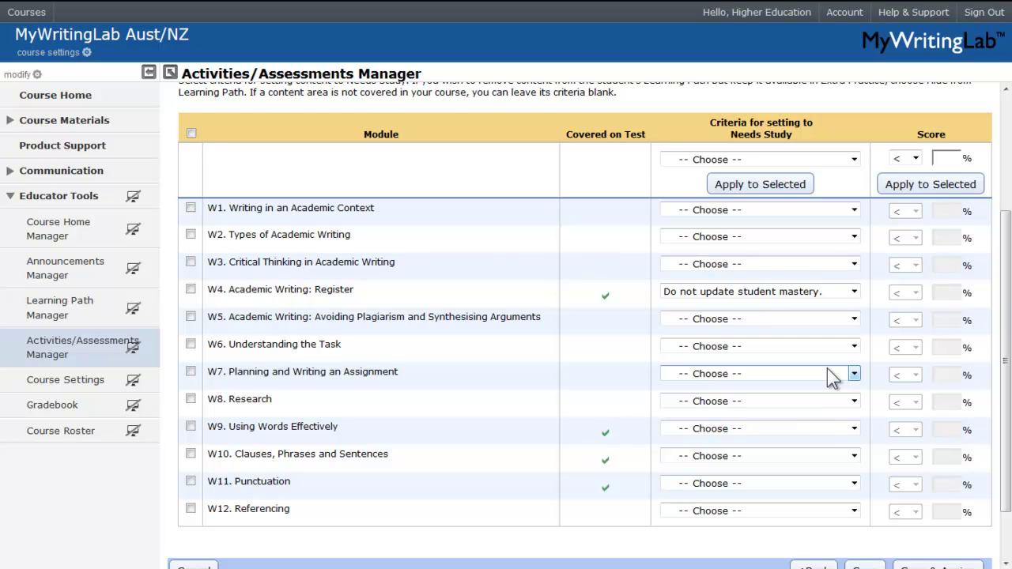
{"action": "left_click", "coordinate": [854, 429]}
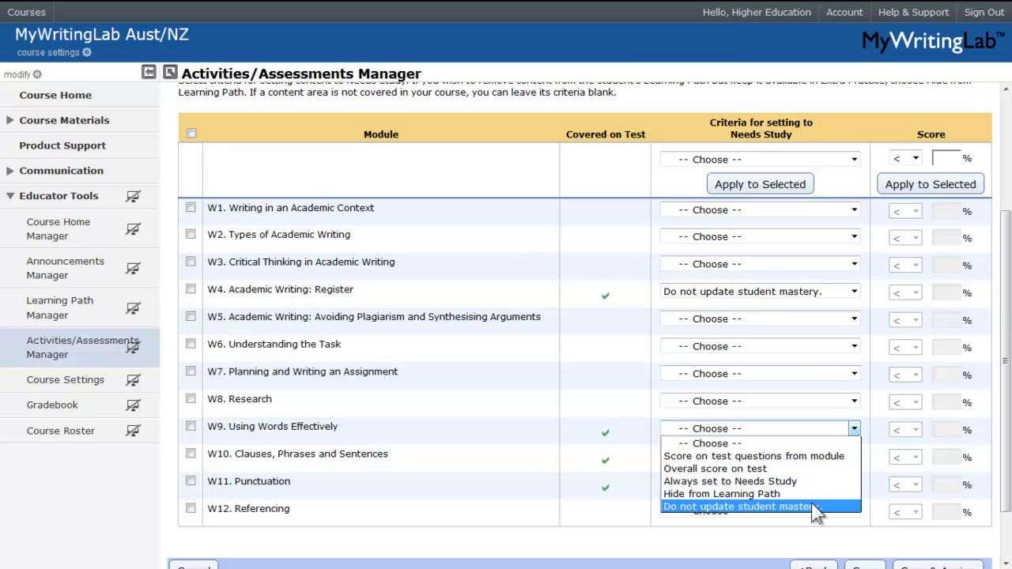
{"action": "left_click", "coordinate": [812, 509]}
- Set modules W10 and W11 to Do not update student mastery, and save and assign the test
{"action": "left_click", "coordinate": [854, 456]}
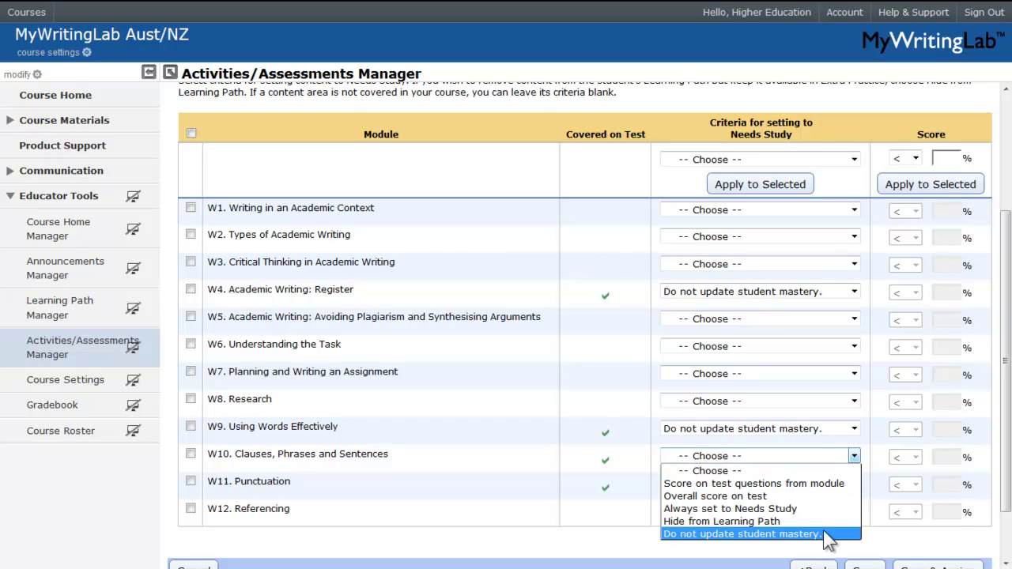
{"action": "left_click", "coordinate": [822, 536]}
{"action": "left_click", "coordinate": [853, 483]}
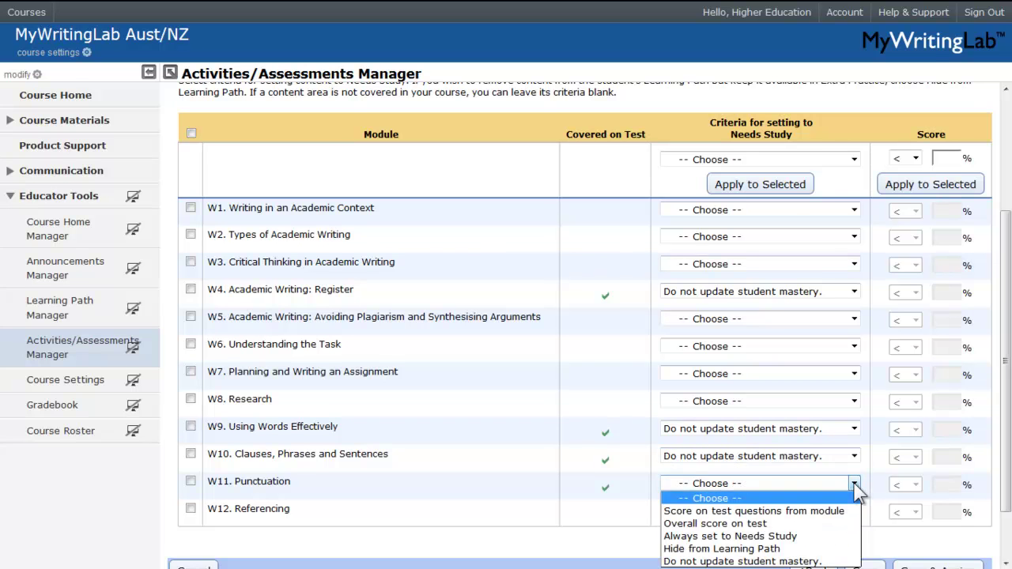
{"action": "left_click", "coordinate": [812, 561]}
{"action": "scroll", "coordinate": [862, 508], "scroll_direction": "down", "scroll_amount": 2}
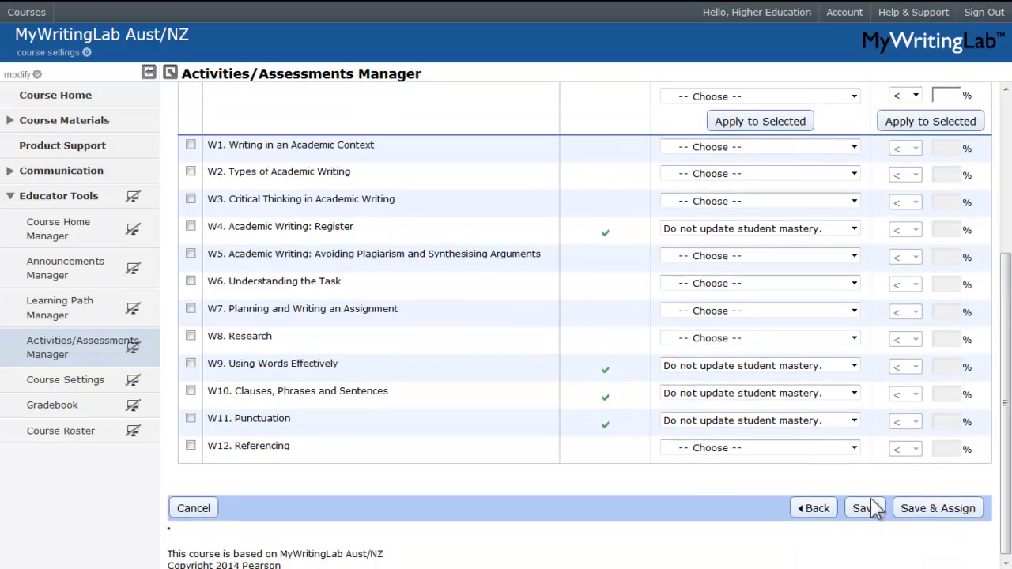
{"action": "left_click", "coordinate": [946, 512]}
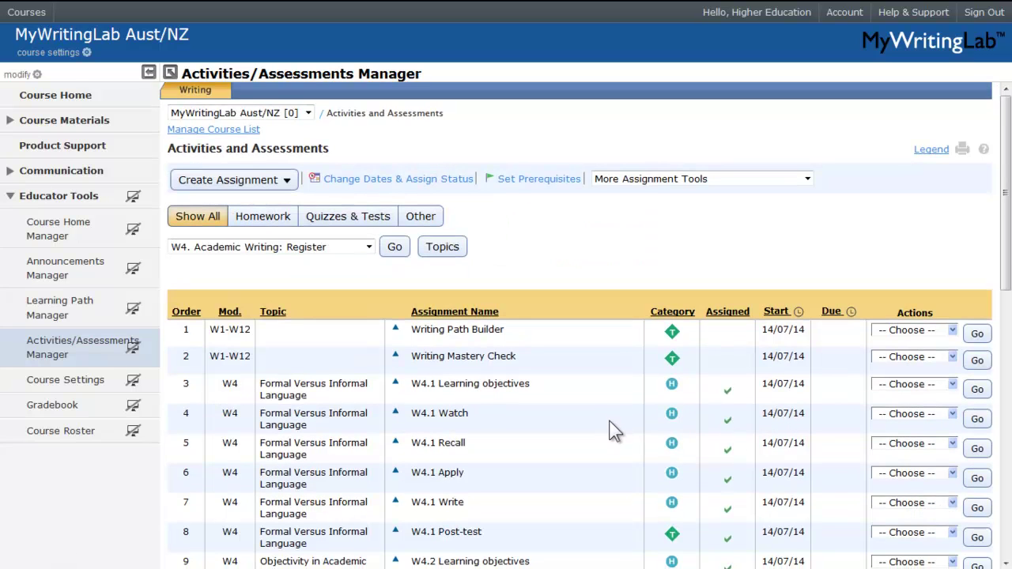
- Open Re-order Assignments and move Diagnostic Path Builder to the start of the list
{"action": "scroll", "coordinate": [615, 429], "scroll_direction": "down", "scroll_amount": 2}
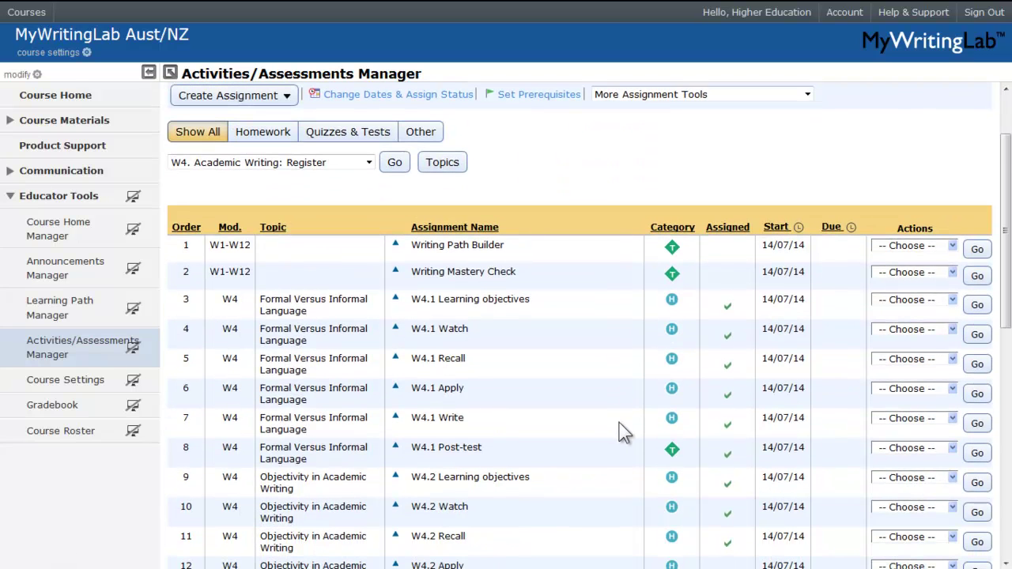
{"action": "left_click", "coordinate": [806, 94]}
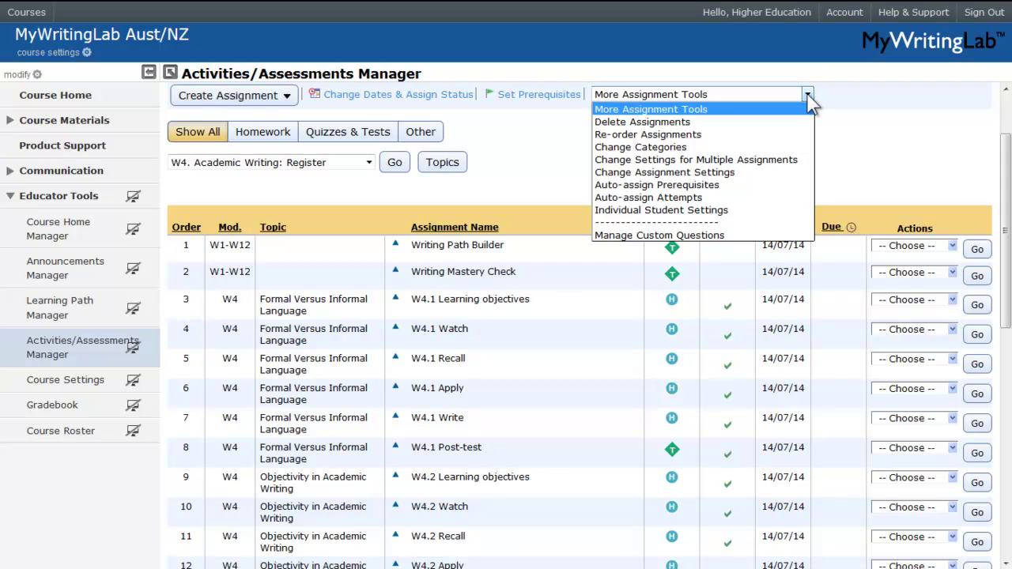
{"action": "left_click", "coordinate": [751, 136]}
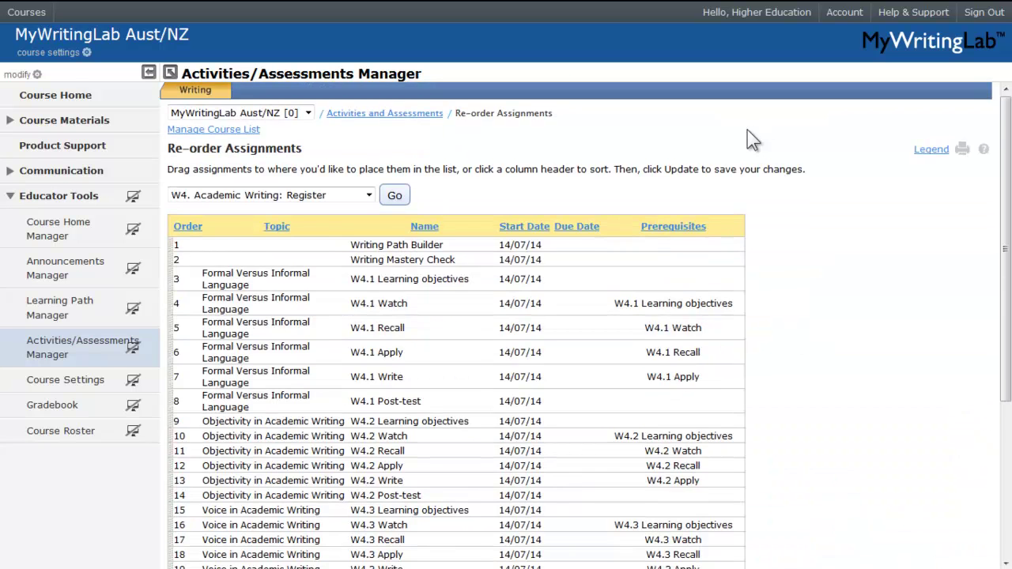
{"action": "scroll", "coordinate": [747, 131], "scroll_direction": "down", "scroll_amount": 5}
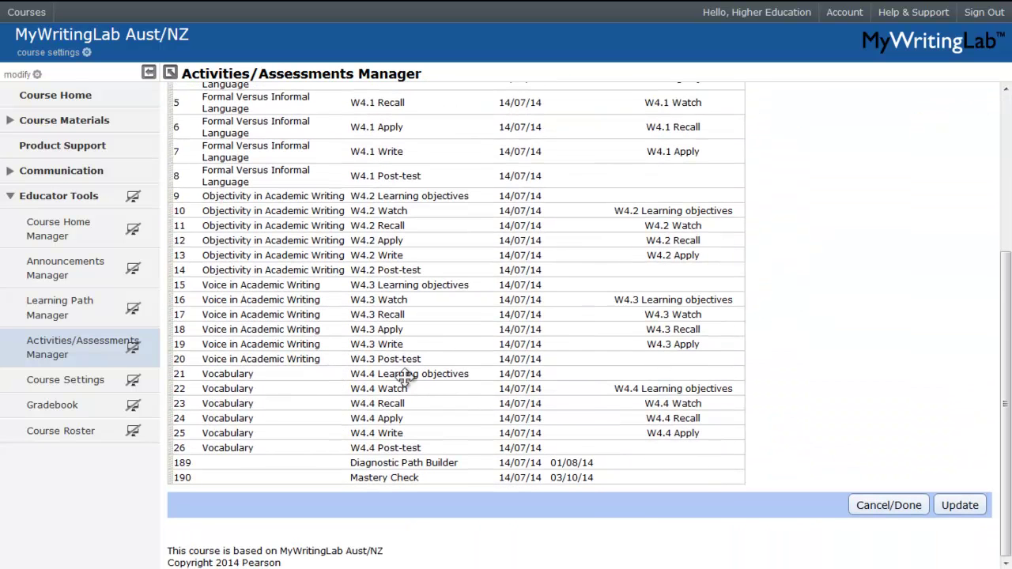
{"action": "left_click_drag", "start_coordinate": [420, 464], "coordinate": [423, 189]}
{"action": "scroll", "coordinate": [423, 193], "scroll_direction": "up", "scroll_amount": 5}
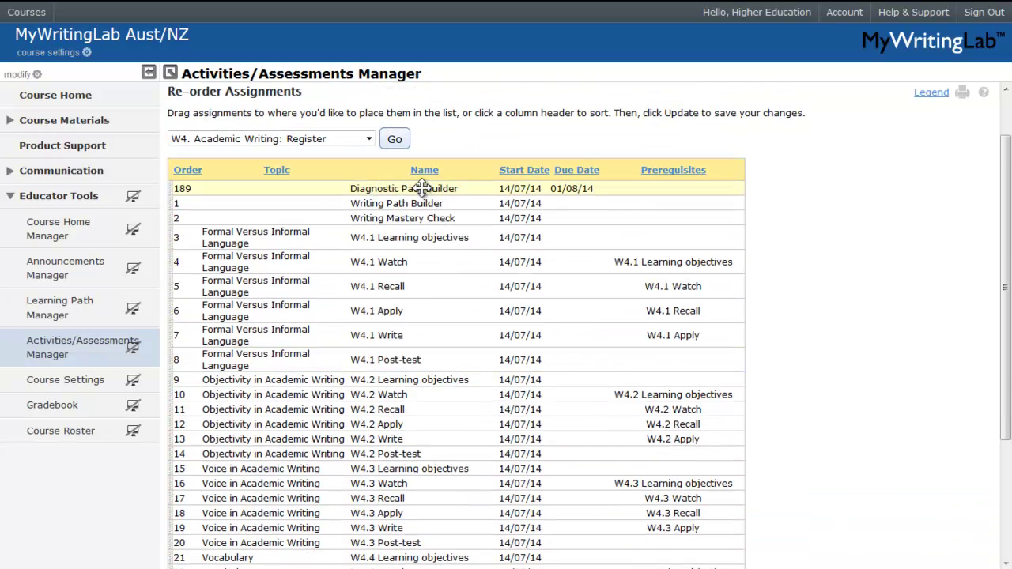
- Place Mastery Check directly below Diagnostic Path Builder and move Writing Path Builder to the end of the list
{"action": "scroll", "coordinate": [399, 395], "scroll_direction": "down", "scroll_amount": 5}
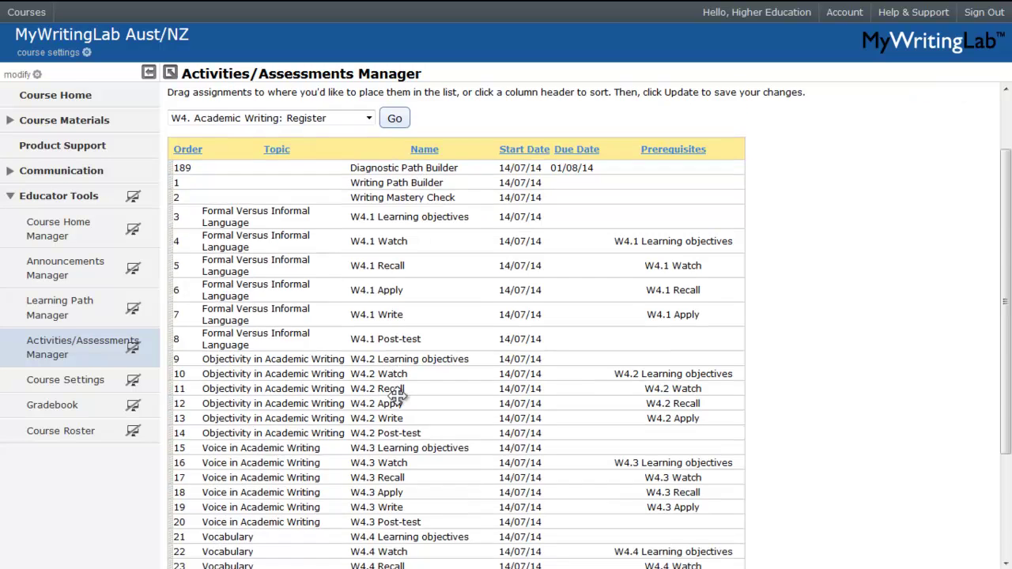
{"action": "left_click_drag", "start_coordinate": [424, 477], "coordinate": [399, 484]}
{"action": "scroll", "coordinate": [392, 505], "scroll_direction": "down", "scroll_amount": 3}
{"action": "scroll", "coordinate": [441, 327], "scroll_direction": "up", "scroll_amount": 3}
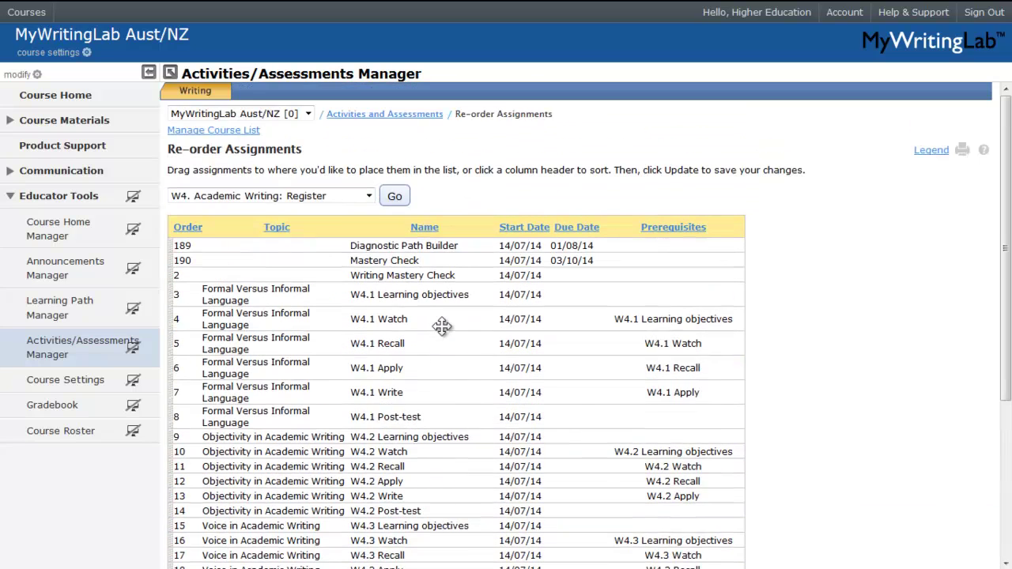
- Move Writing Mastery Check to the end of the list, below Writing Path Builder
{"action": "left_click_drag", "start_coordinate": [424, 274], "coordinate": [445, 453]}
{"action": "scroll", "coordinate": [448, 522], "scroll_direction": "down", "scroll_amount": 3}
{"action": "scroll", "coordinate": [447, 522], "scroll_direction": "down", "scroll_amount": 3}
{"action": "mouse_move", "coordinate": [447, 521]}
{"action": "left_mouse_down"}
{"action": "mouse_move", "coordinate": [443, 535]}
{"action": "mouse_move", "coordinate": [445, 526]}
{"action": "left_mouse_up"}
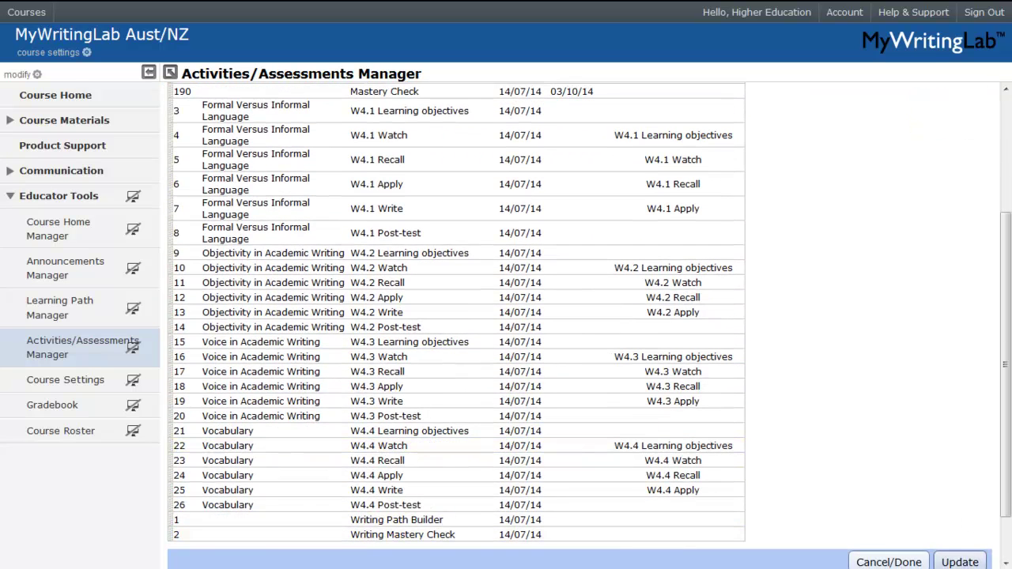
- Save the new assignment order and return to the Activities and Assessments list
{"action": "left_click", "coordinate": [966, 562]}
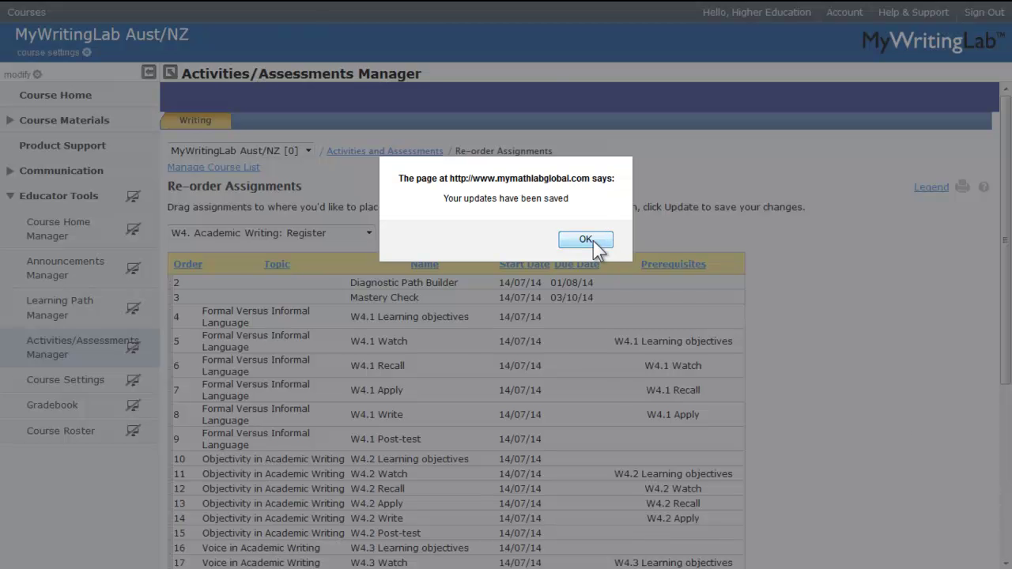
{"action": "left_click", "coordinate": [585, 239]}
{"action": "left_click", "coordinate": [399, 114]}
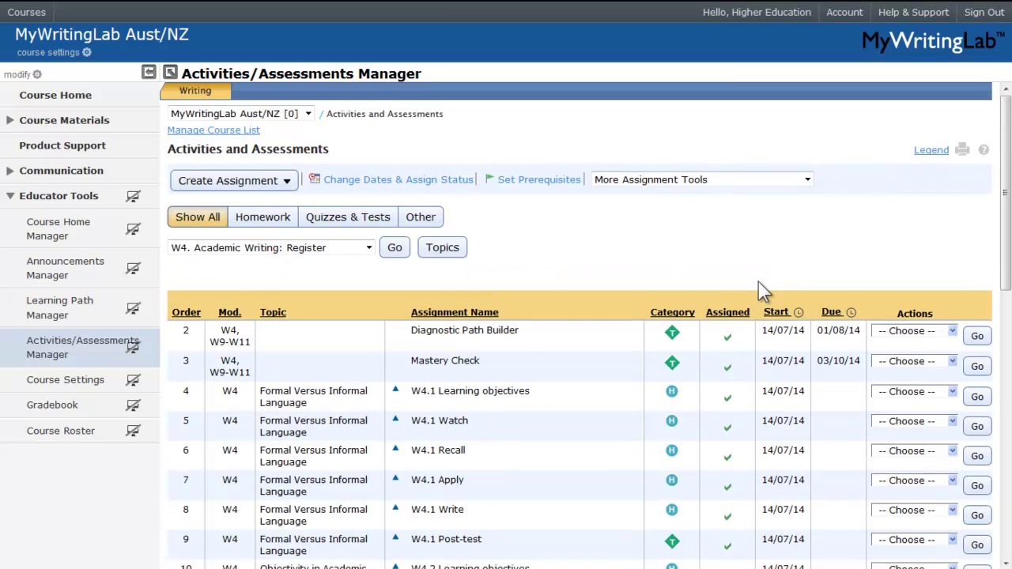